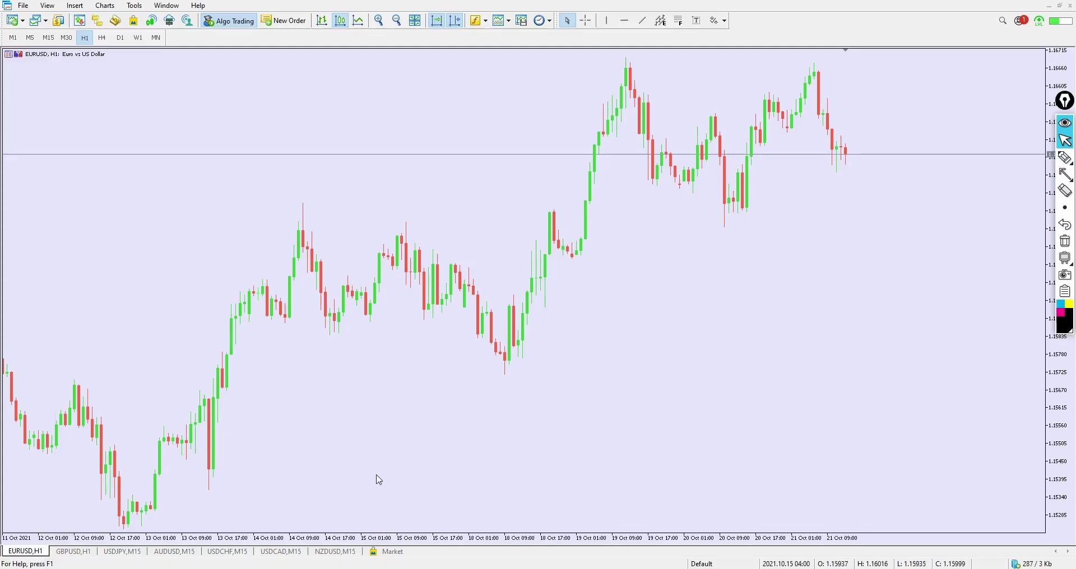
Switch to the folder holding the Dark Point archive, and search the Get Into PC website for winrar in the browser
key("alt+Tab")
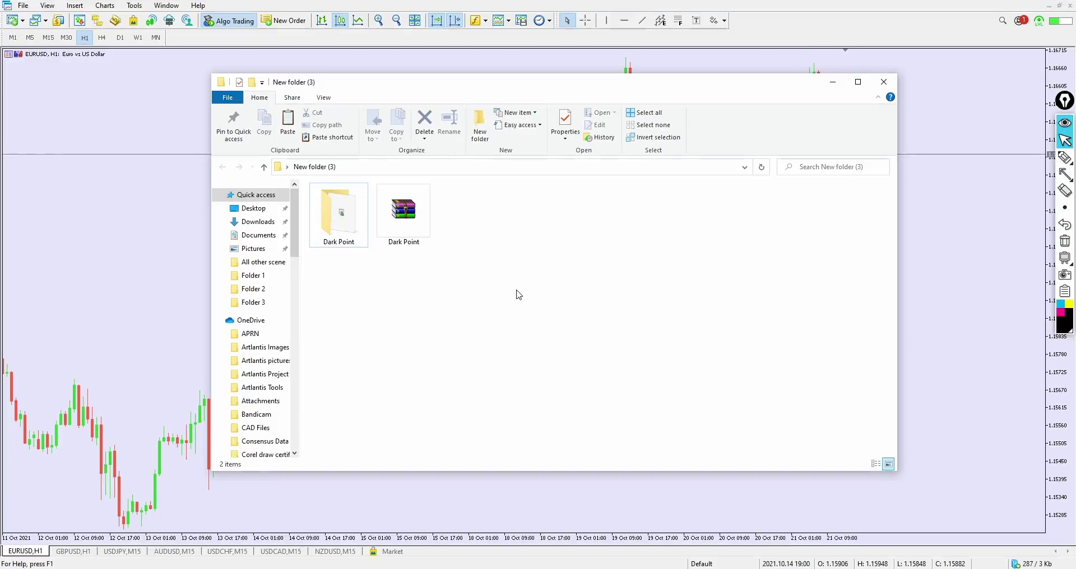
left_click(404, 213)
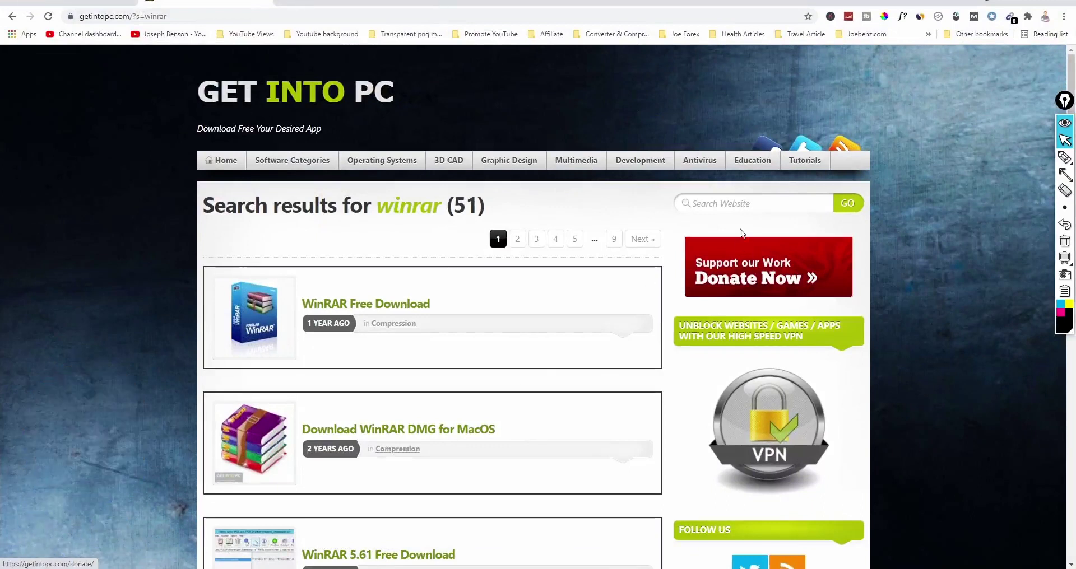
left_click(731, 204)
left_click(706, 227)
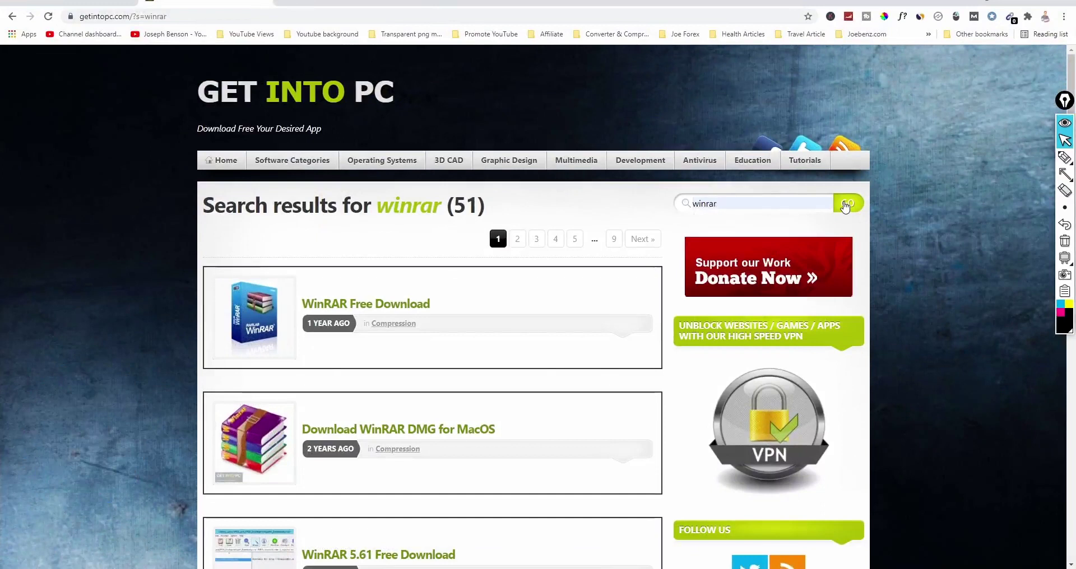
left_click(845, 205)
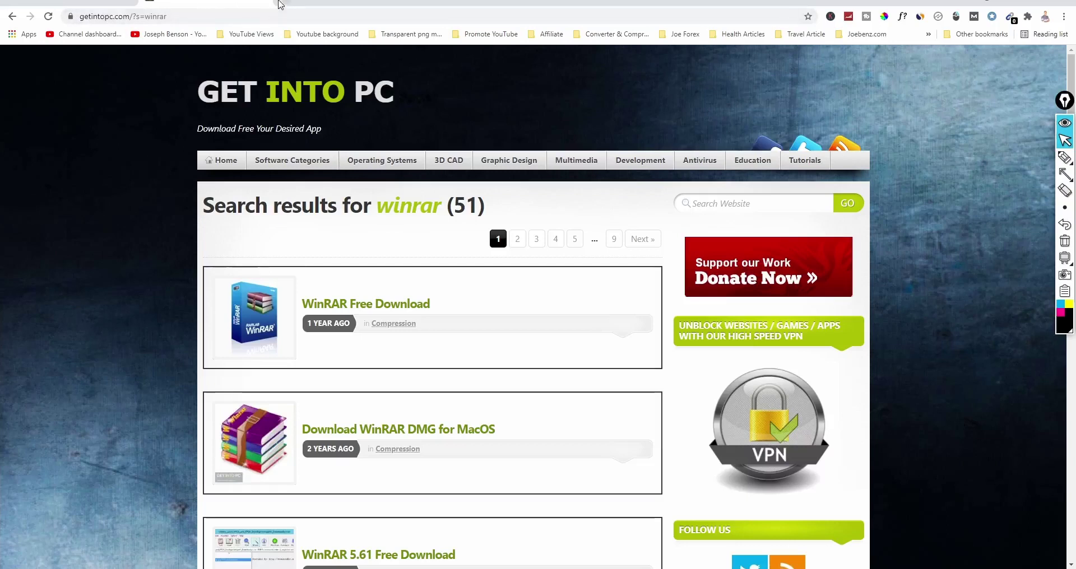
Open rarlab.com in another browser tab and find the English download links for WinRAR 6.10 beta 1
left_click(284, 2)
type("rarlab.com")
key("Return")
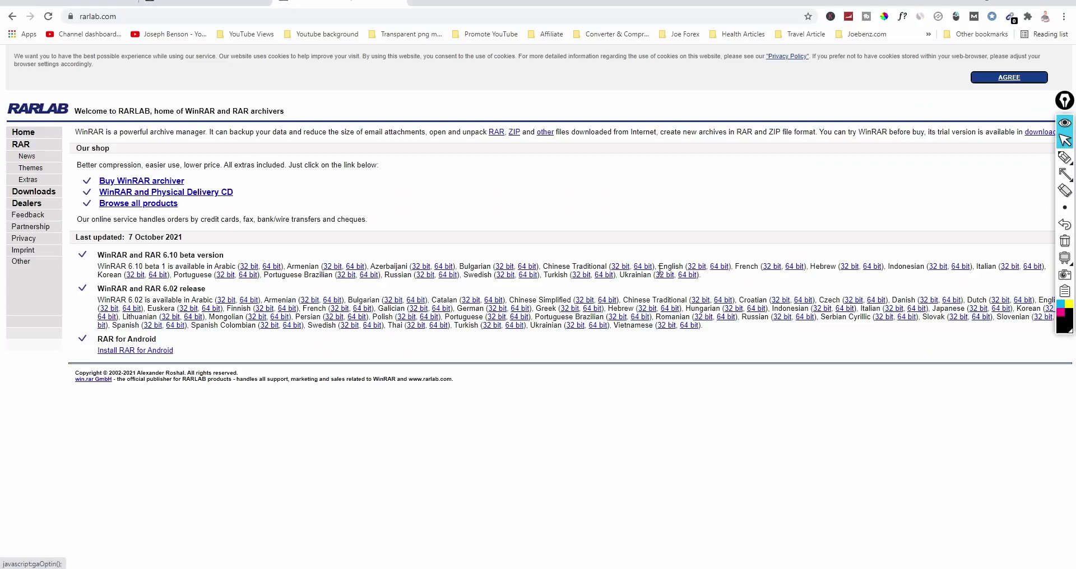
left_click_drag(658, 267, 732, 270)
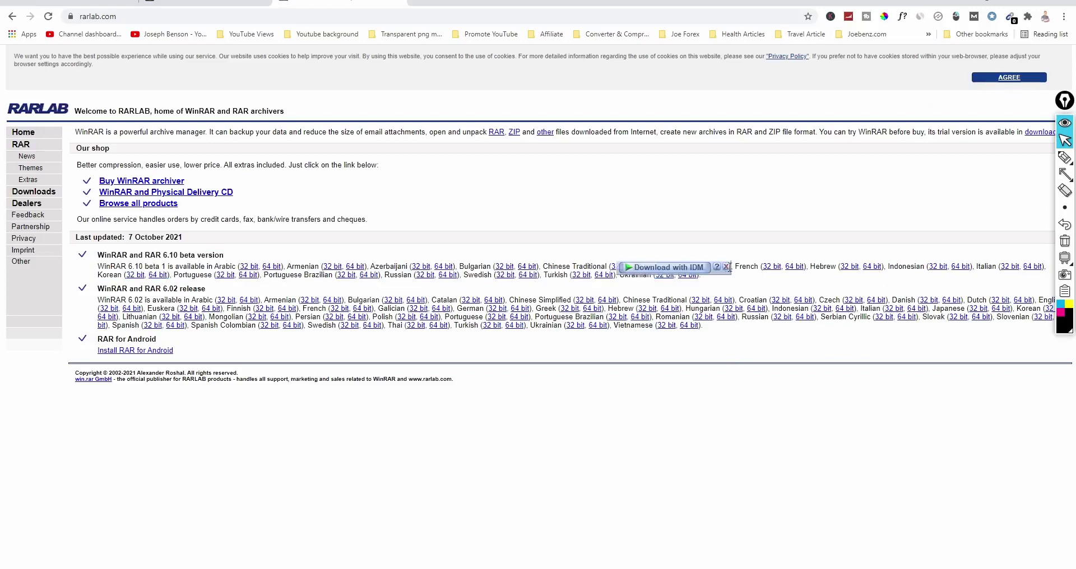
left_click(728, 383)
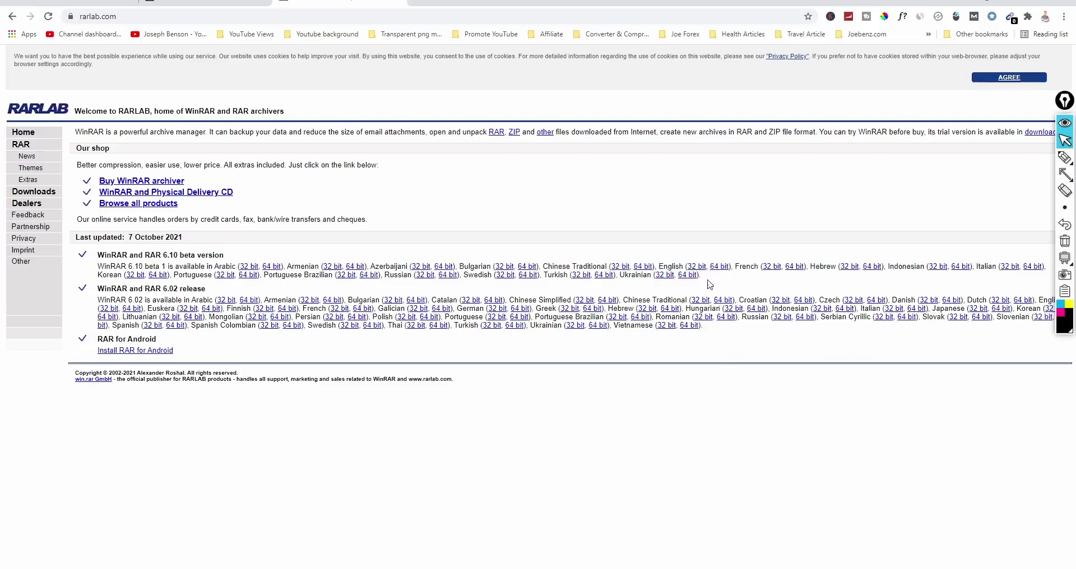
left_click(1001, 2)
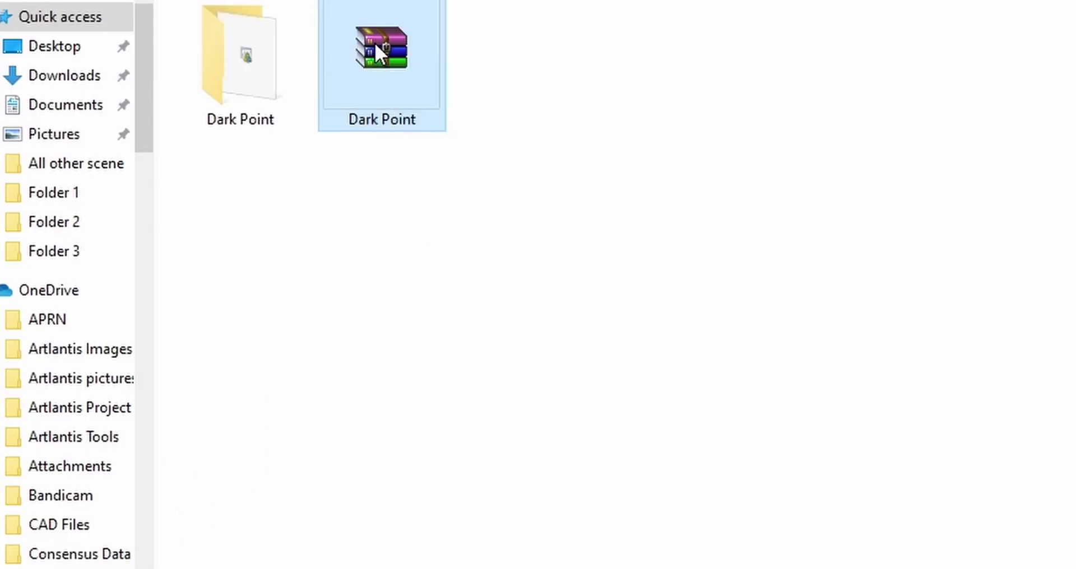
Check the extraction options of the Dark Point archive and copy the extracted Dark Point folder
right_click(400, 207)
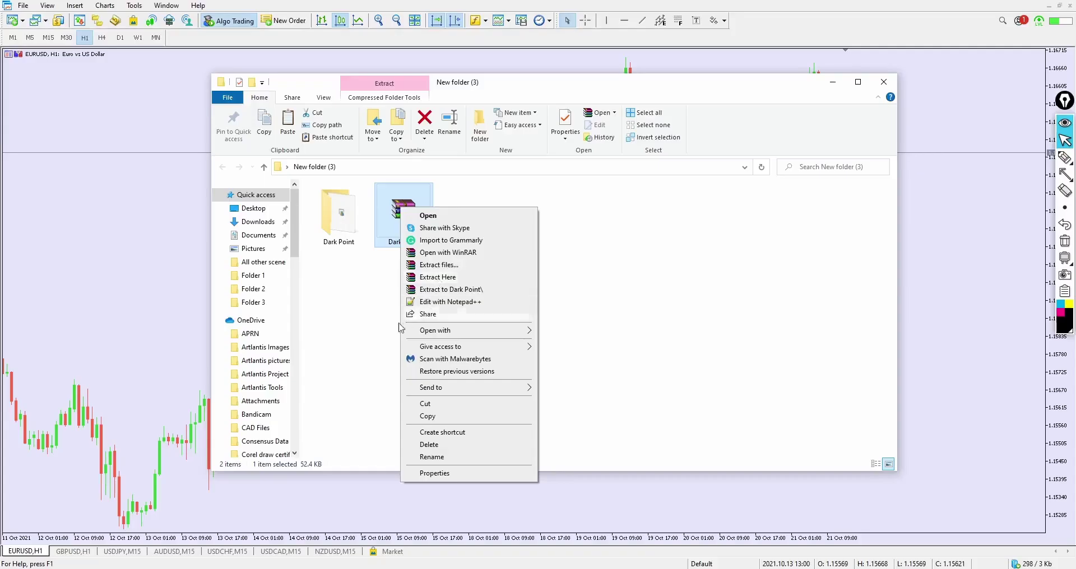
left_click(265, 118)
left_click(349, 239)
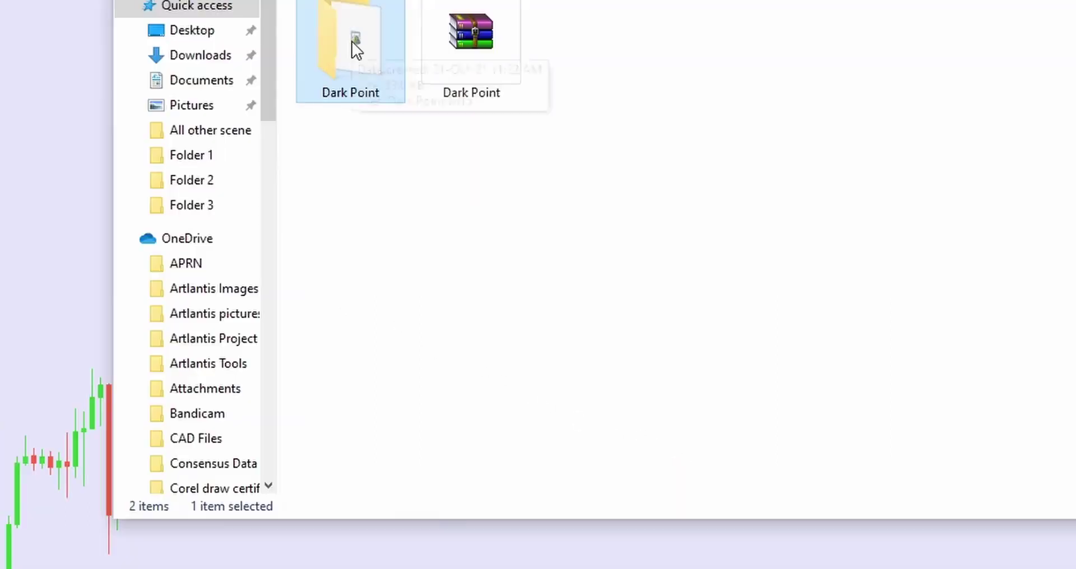
right_click(340, 215)
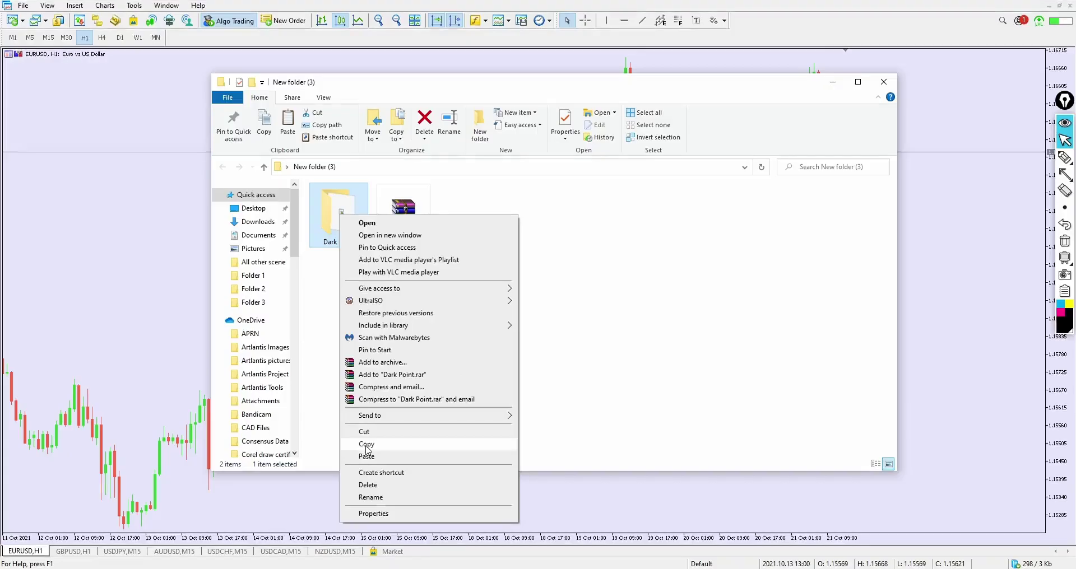
left_click(392, 471)
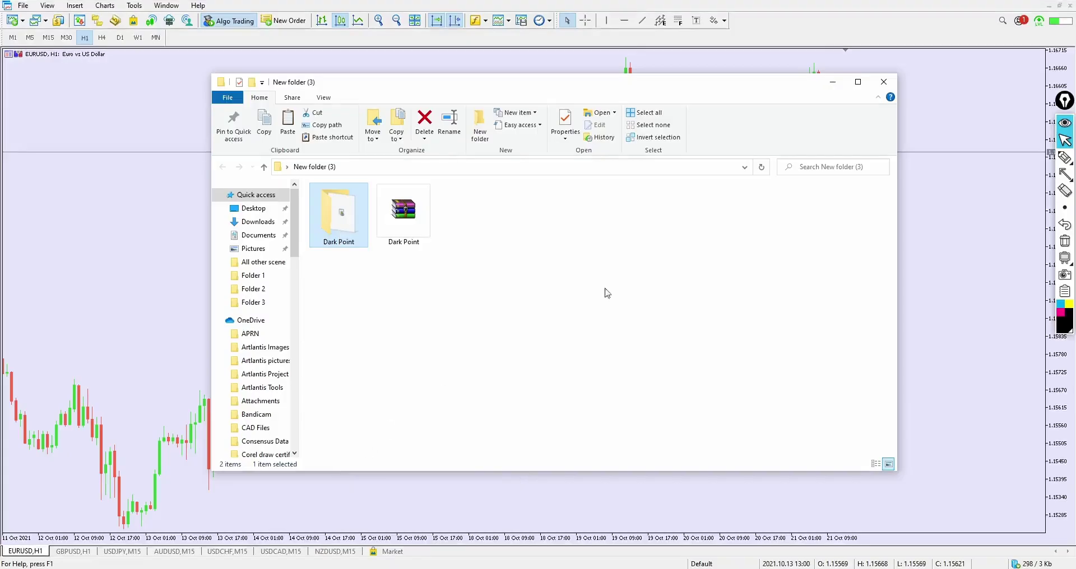
left_click(831, 88)
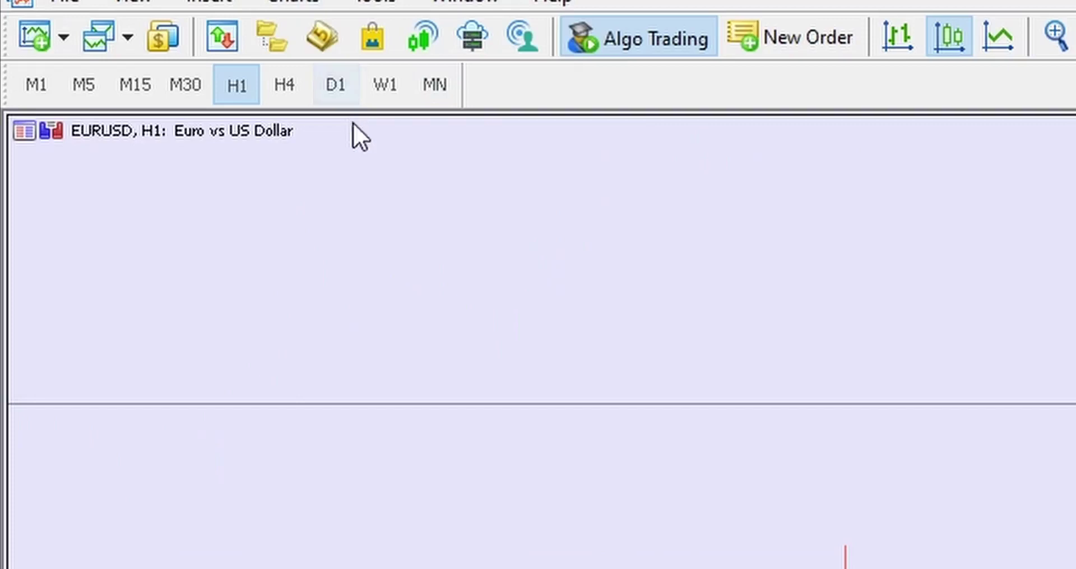
Open the MetaTrader 5 data folder and go to MQL5\Indicators\Examples
left_click(53, 2)
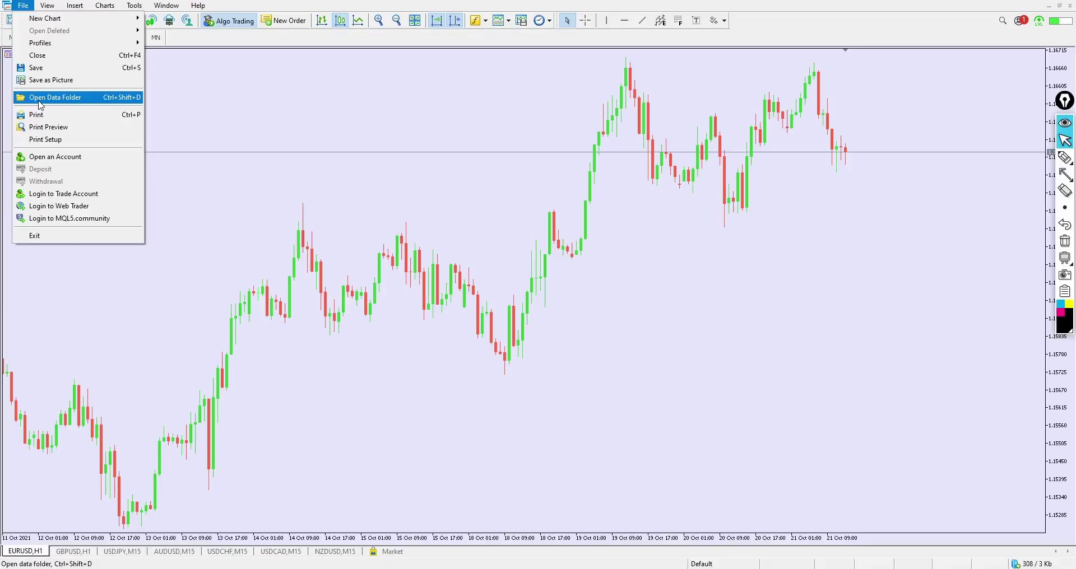
left_click(41, 98)
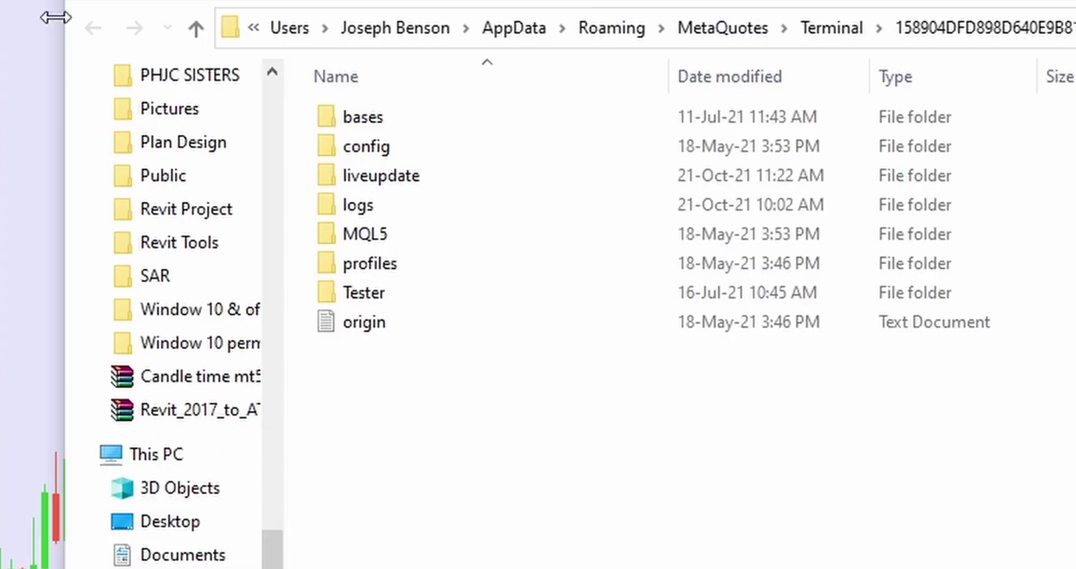
left_click(360, 263)
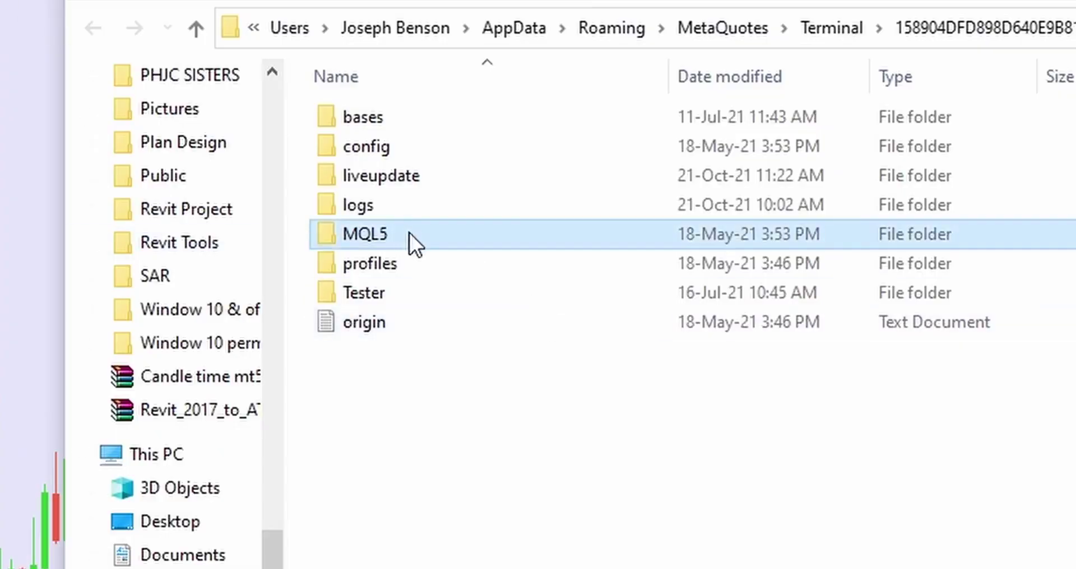
double_click(409, 233)
left_click(389, 243)
double_click(388, 243)
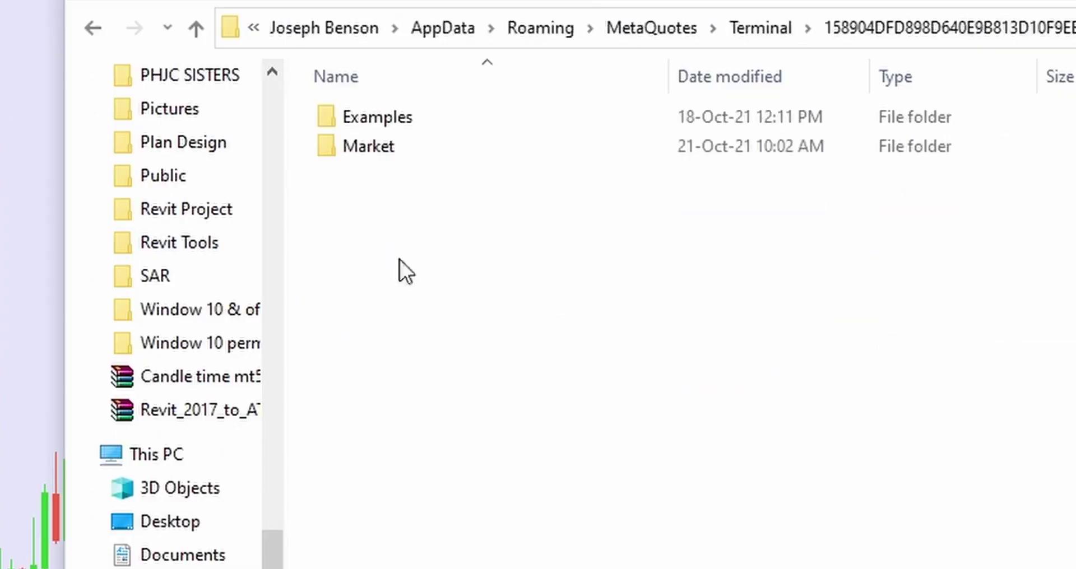
left_click(371, 120)
left_click(371, 119)
left_click(409, 127)
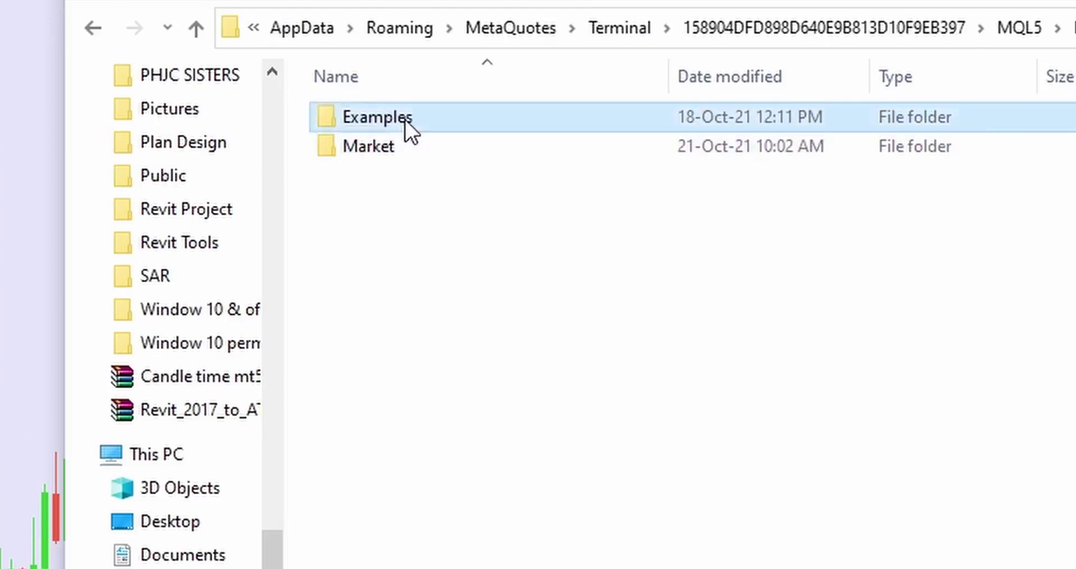
double_click(408, 122)
Paste the copied Dark Point folder into the Examples folder and close the folder window
right_click(751, 300)
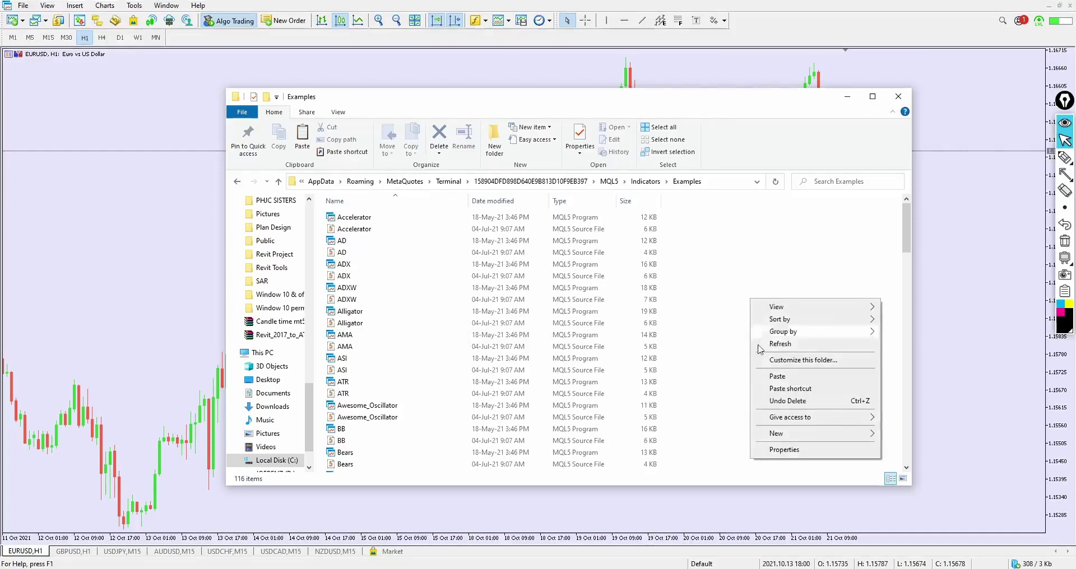
left_click(776, 376)
scroll(466, 263, "up", 15)
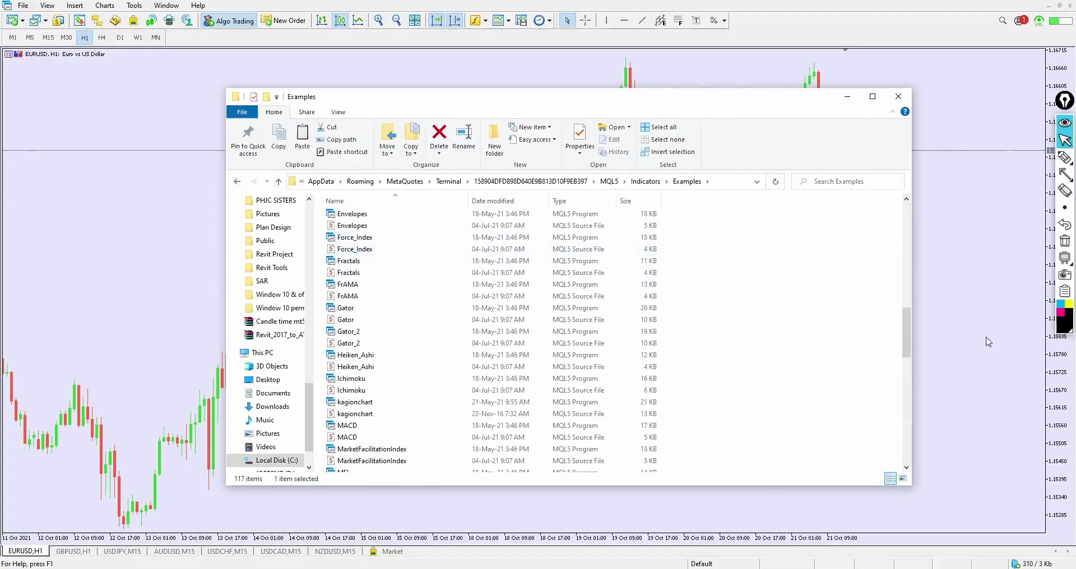
left_click_drag(906, 336, 909, 209)
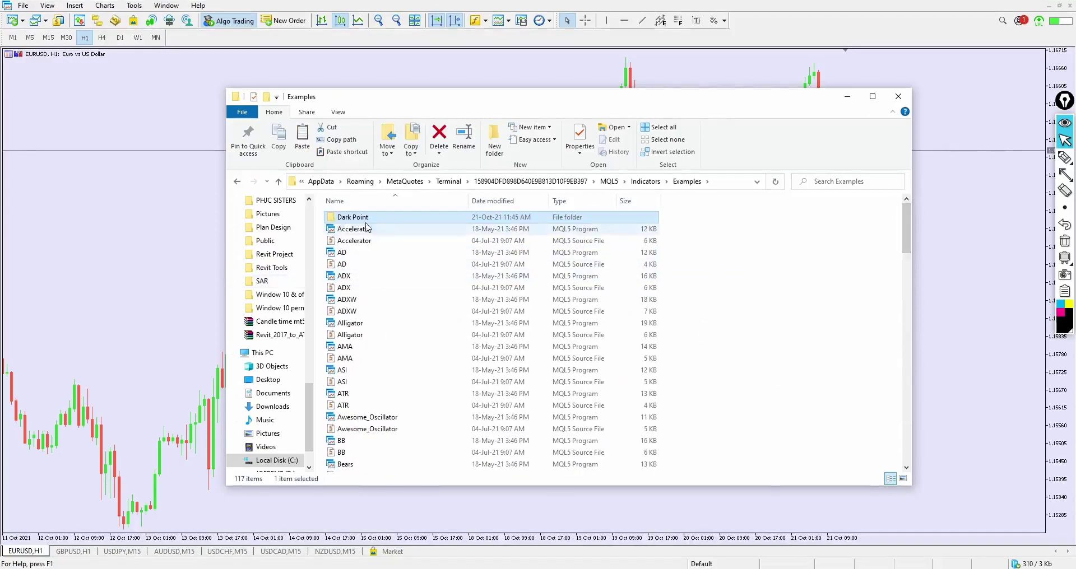
left_click(899, 97)
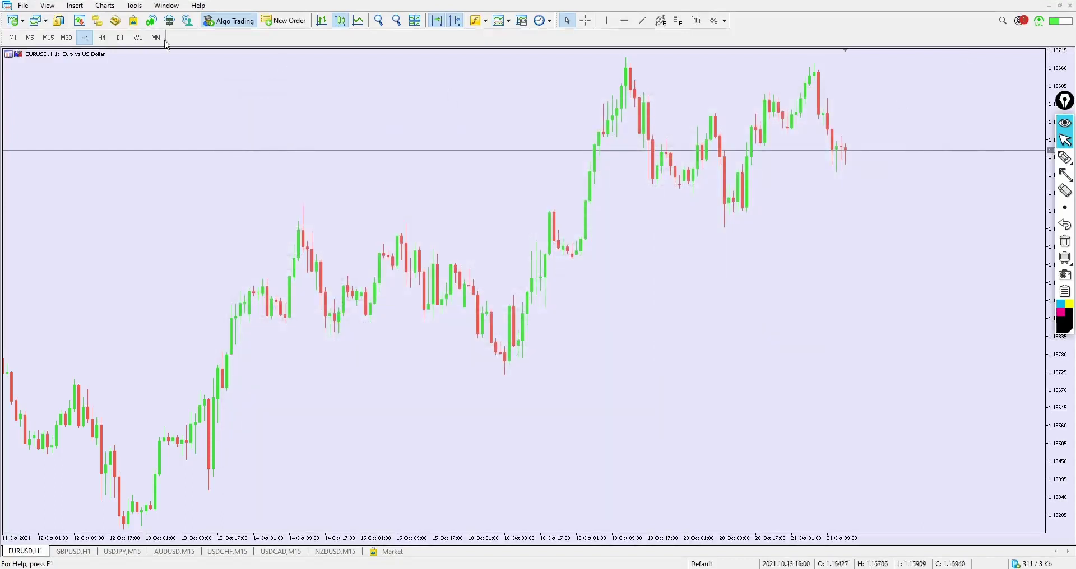
Show the Navigator and refresh its list of indicators and programs
left_click(97, 21)
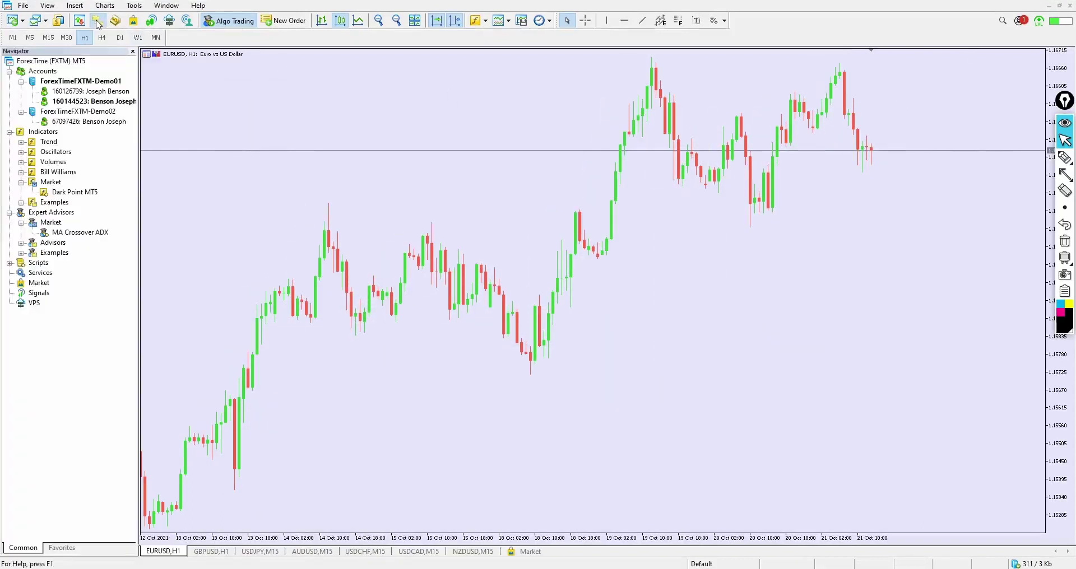
right_click(86, 273)
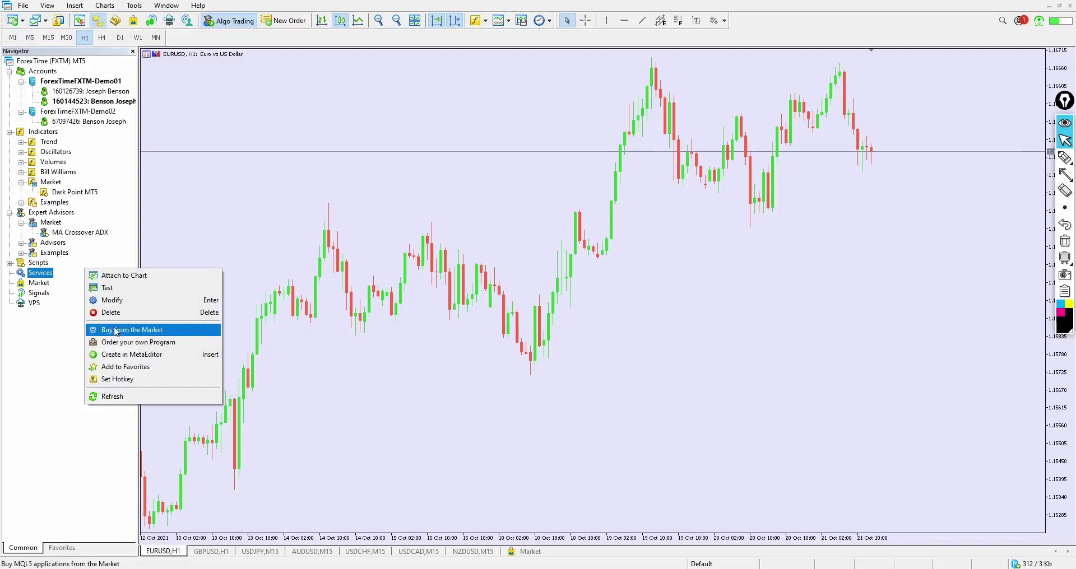
left_click(112, 396)
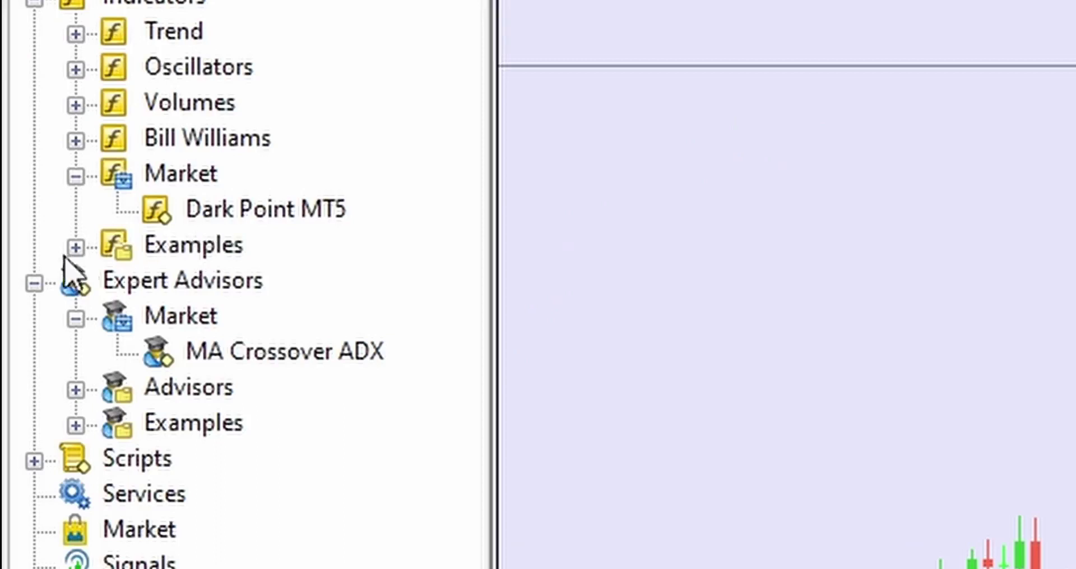
Look for the Dark Point folder among the Examples indicators in the Navigator
left_click(21, 203)
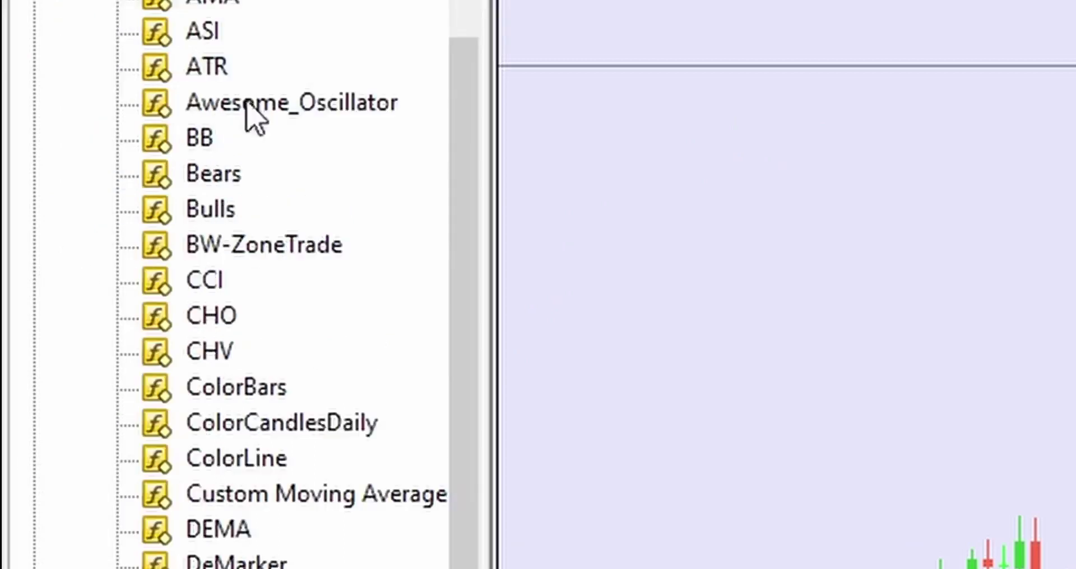
scroll(252, 108, "up", 4)
scroll(291, 252, "down", 1)
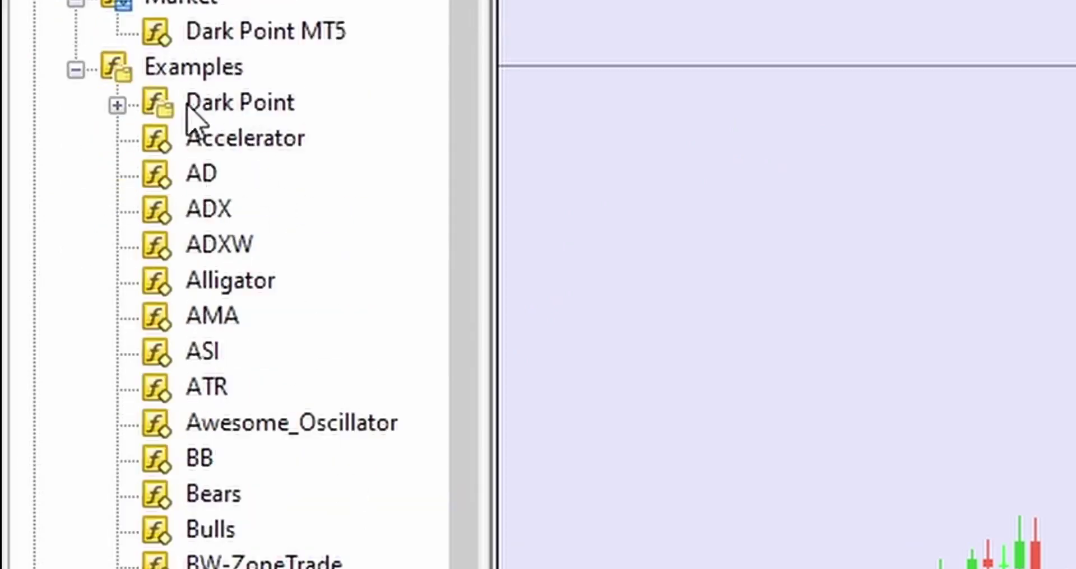
left_click(116, 106)
left_click(117, 106)
scroll(223, 101, "up", 2)
left_click(75, 246)
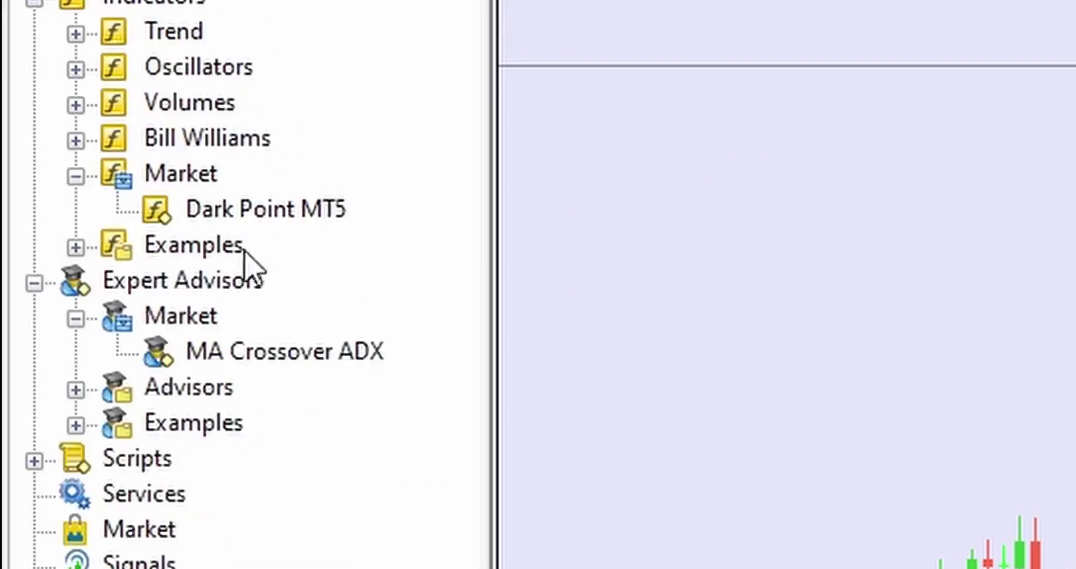
Attach the Dark Point MT5 indicator to the EURUSD H1 chart with its default settings and hide the Navigator
left_click_drag(220, 211, 392, 222)
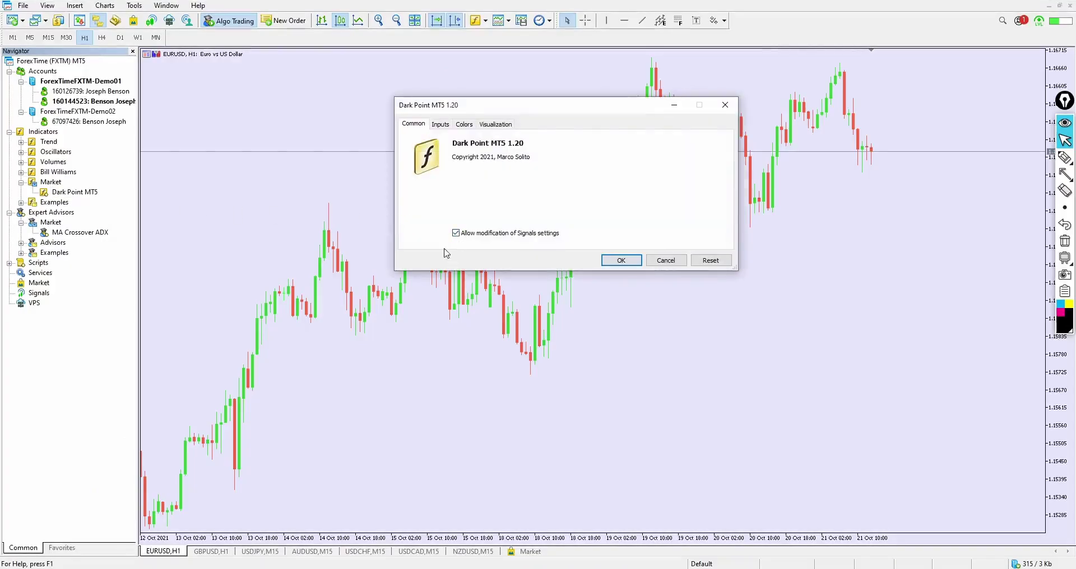
left_click(625, 261)
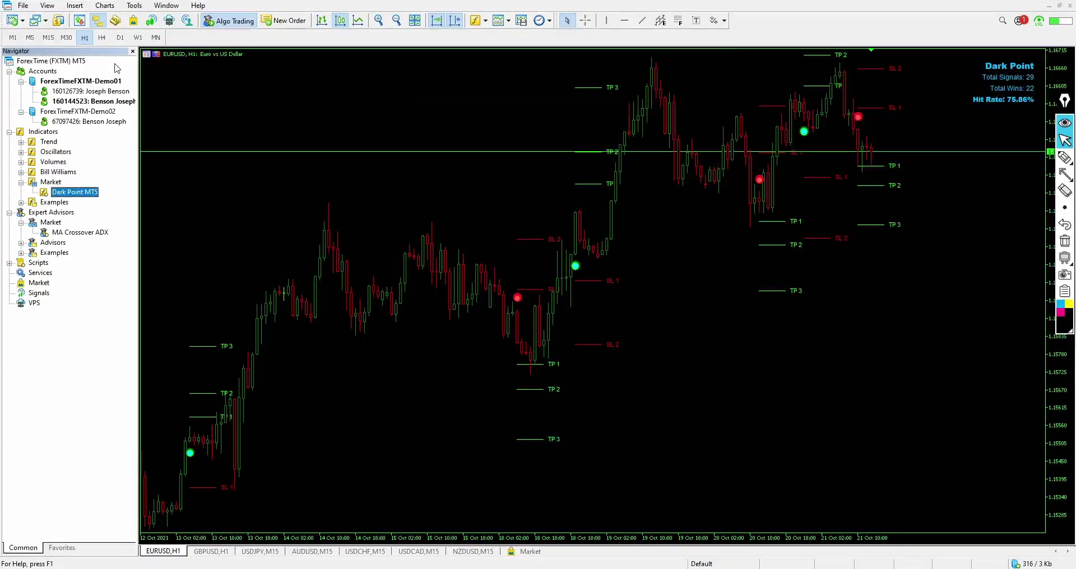
left_click(97, 21)
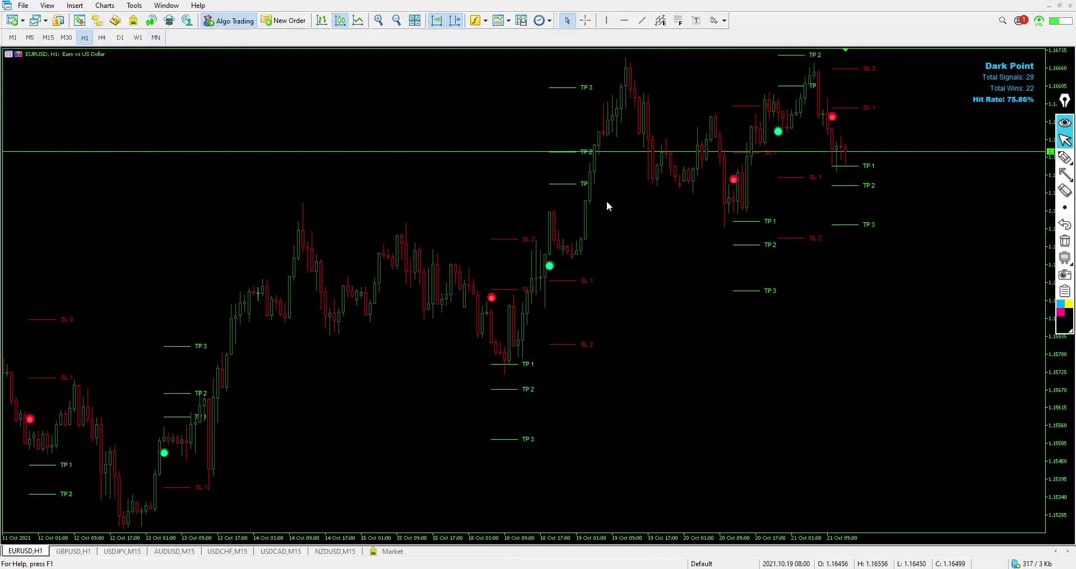
Draw a white annotation arrow pointing at the H1 timeframe and clear it from the screen
left_click(1070, 335)
left_click(1008, 315)
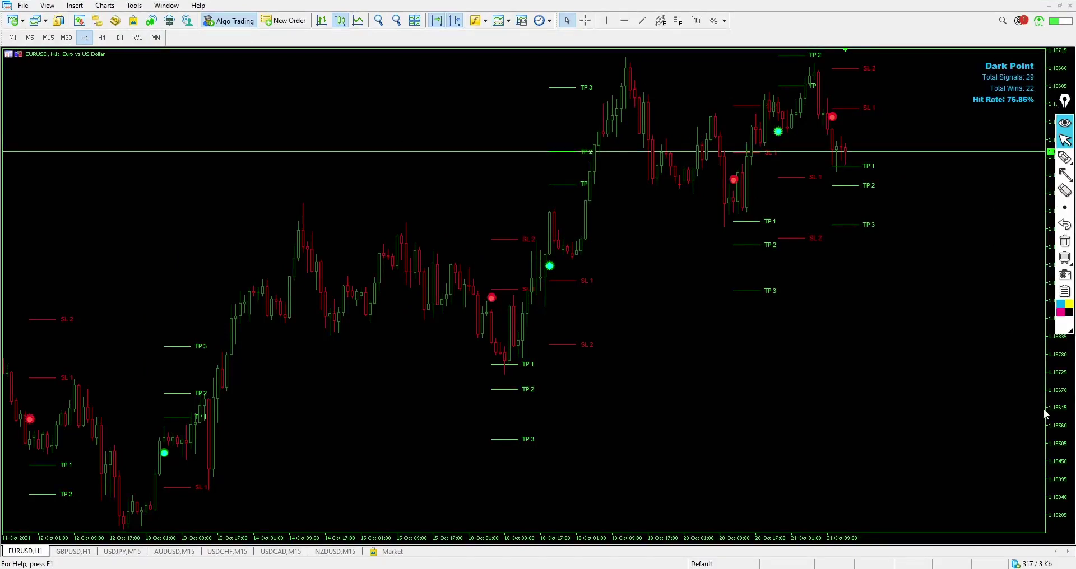
key("t")
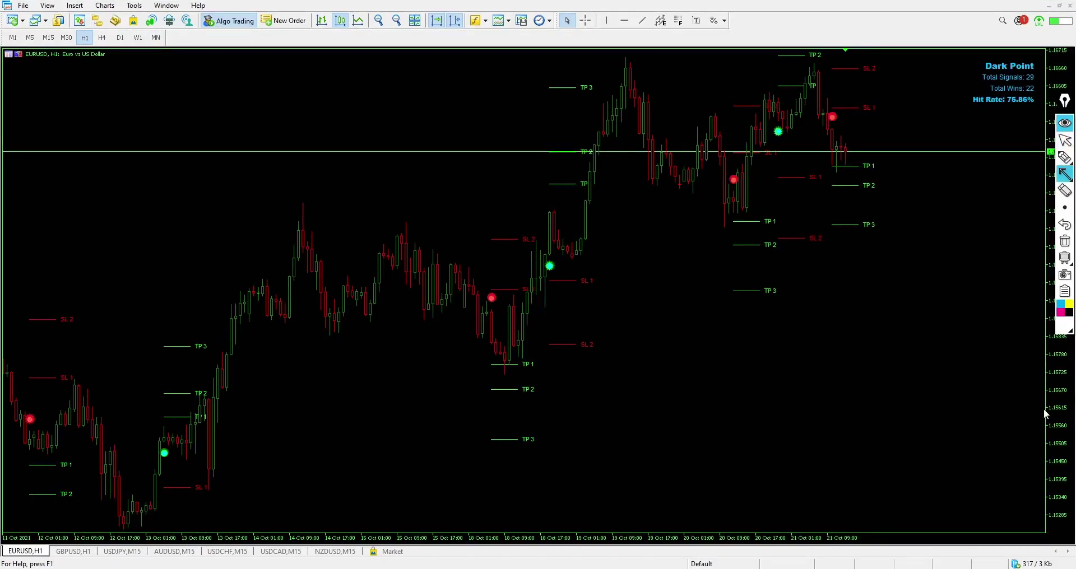
mouse_move(140, 264)
left_mouse_down()
mouse_move(77, 134)
mouse_move(67, 65)
mouse_move(87, 52)
left_mouse_up()
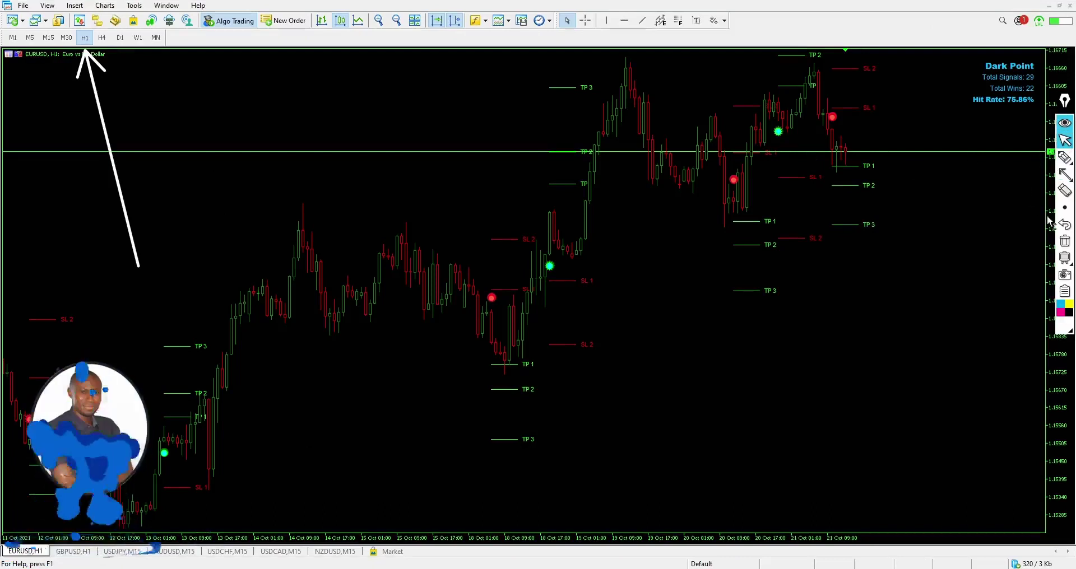
left_click(1064, 243)
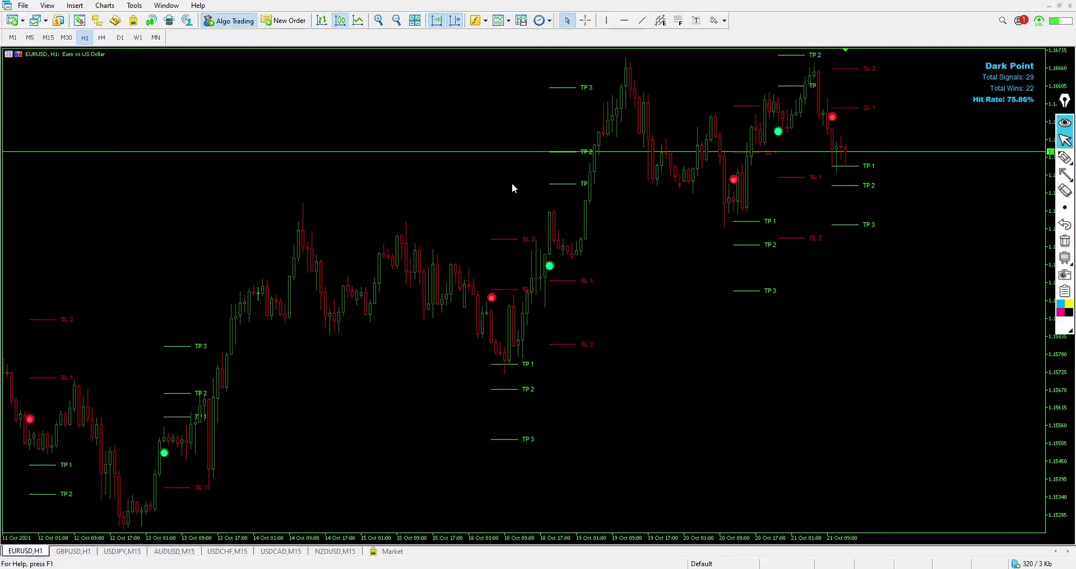
Draw white annotation arrows pointing at the Total Signals, Total Wins and Hit Rate lines of the Dark Point statistics and clear them
key("ctrl+3")
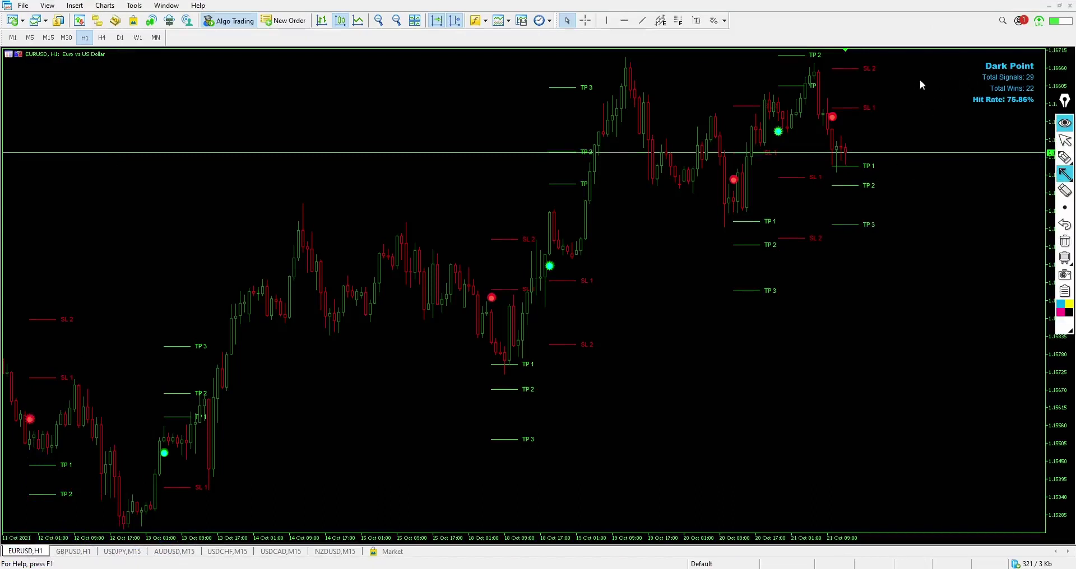
left_click_drag(966, 80, 977, 77)
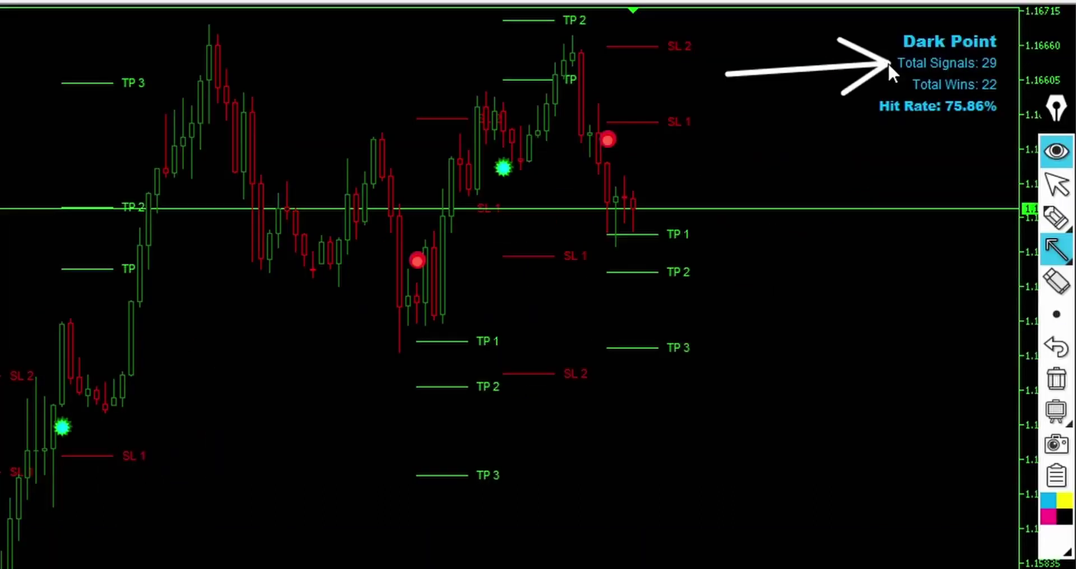
mouse_move(751, 100)
left_mouse_down()
mouse_move(910, 85)
mouse_move(896, 82)
left_mouse_up()
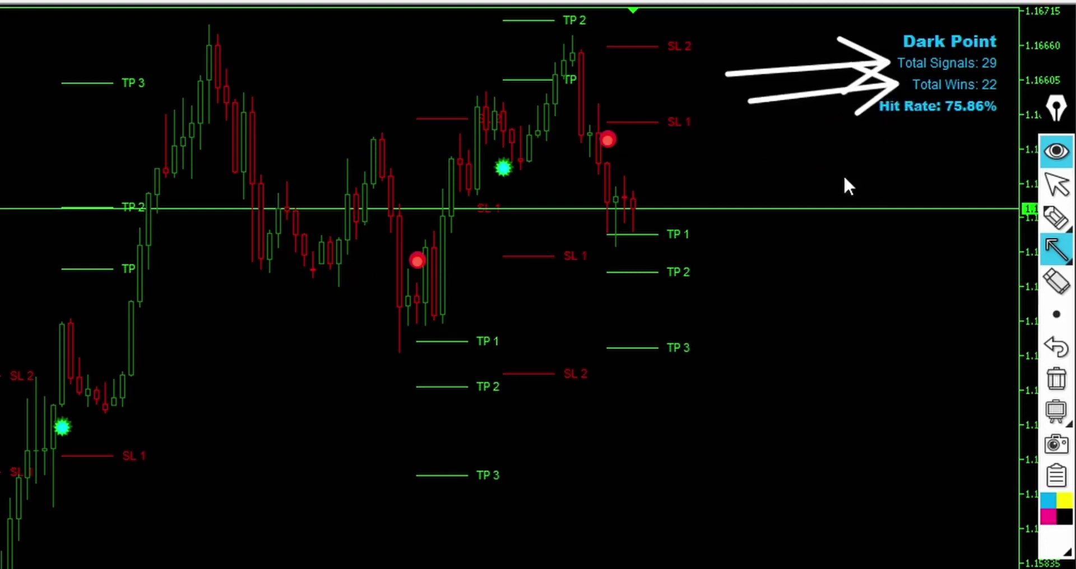
left_click_drag(891, 144, 909, 119)
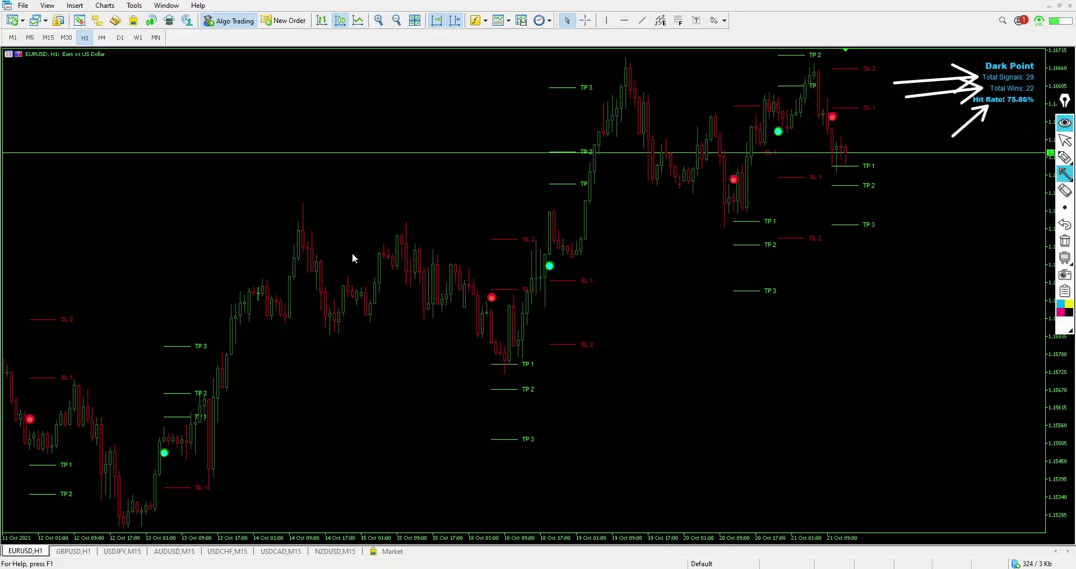
left_click(1064, 241)
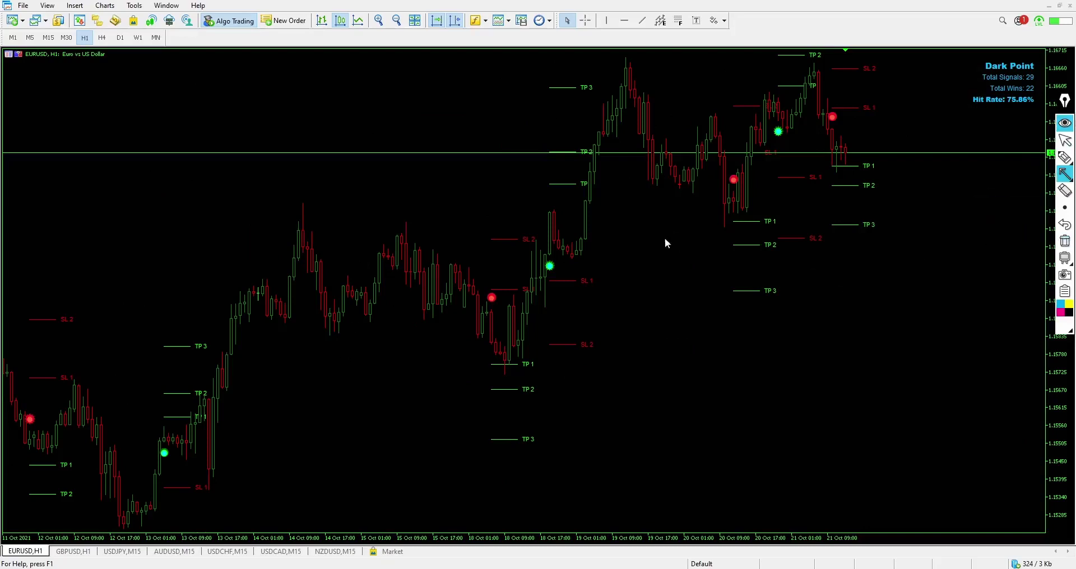
Draw white arrows at the green buy signal of 18 October, its signal candle and its TP 1, TP 2 and TP 3 lines
left_click(1067, 178)
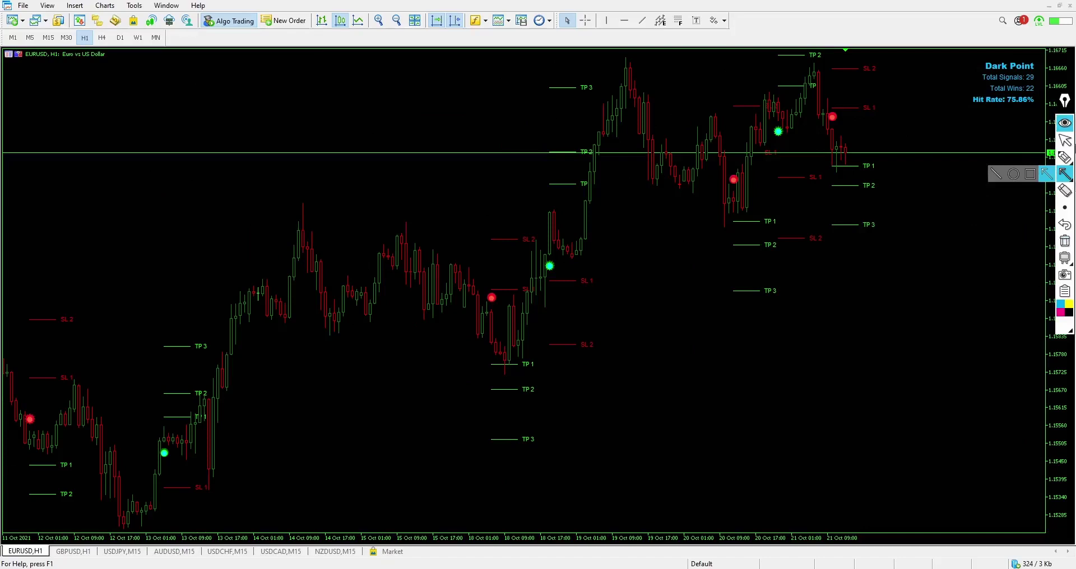
left_click(1064, 140)
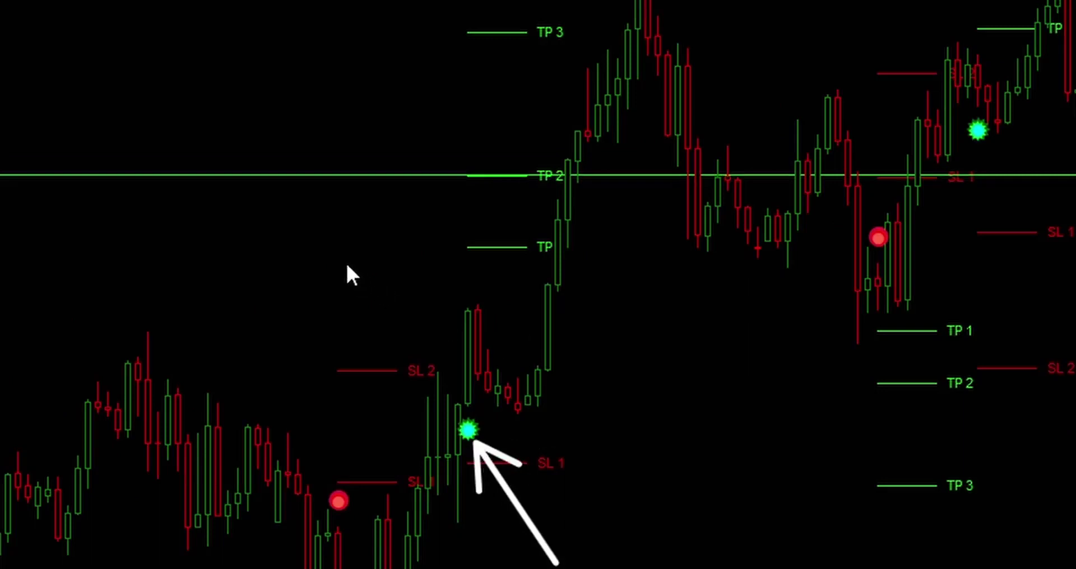
left_click_drag(383, 297, 456, 313)
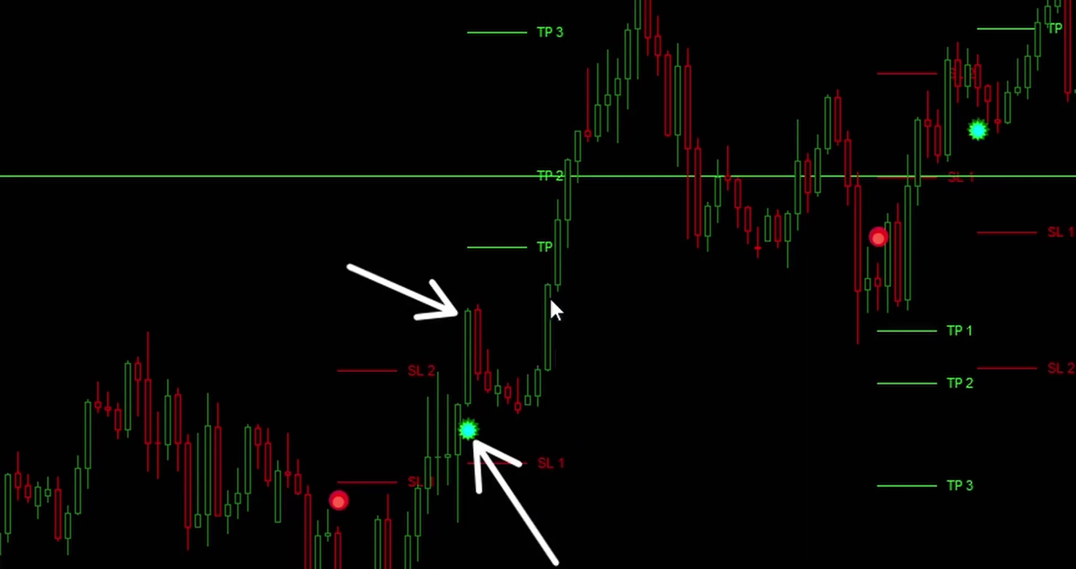
mouse_move(377, 216)
left_mouse_down()
mouse_move(454, 231)
mouse_move(472, 248)
left_mouse_up()
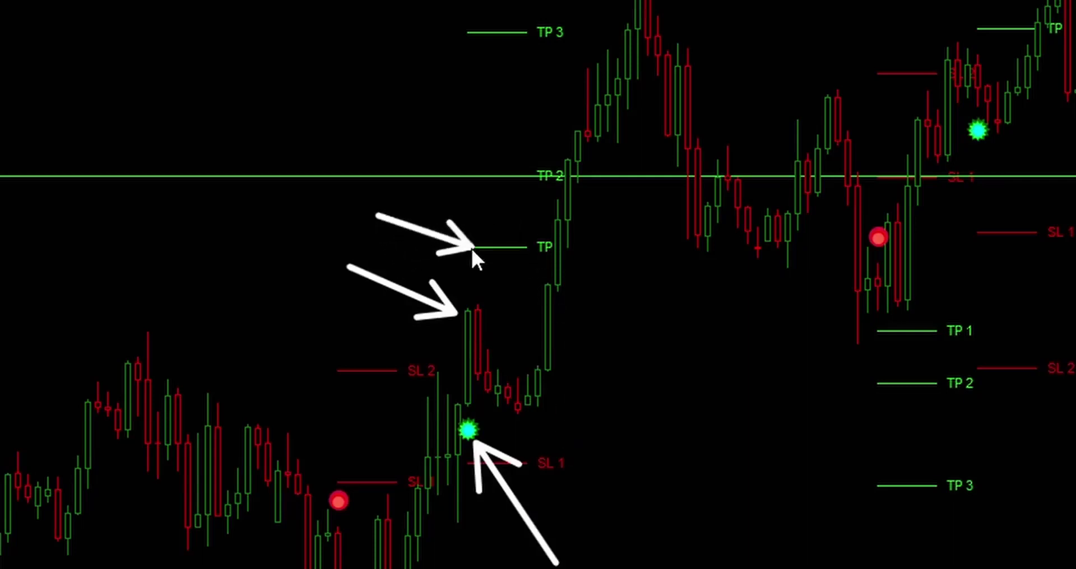
left_click_drag(402, 163, 464, 175)
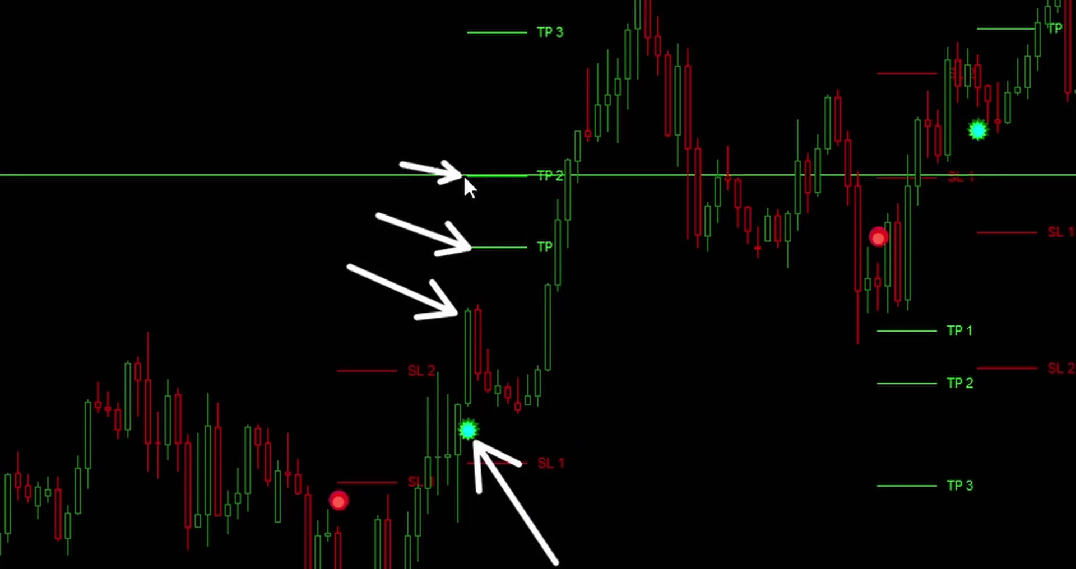
left_click_drag(455, 22, 459, 29)
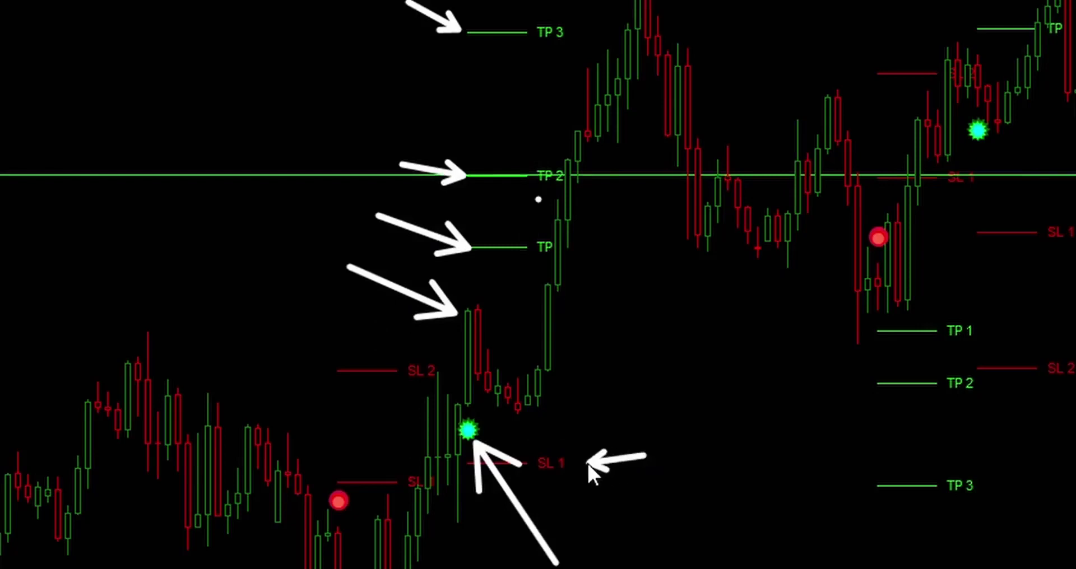
Add arrows at the buy signal's SL 2 line and the candle reaching TP 3, and clear all annotations
left_click_drag(662, 568, 611, 568)
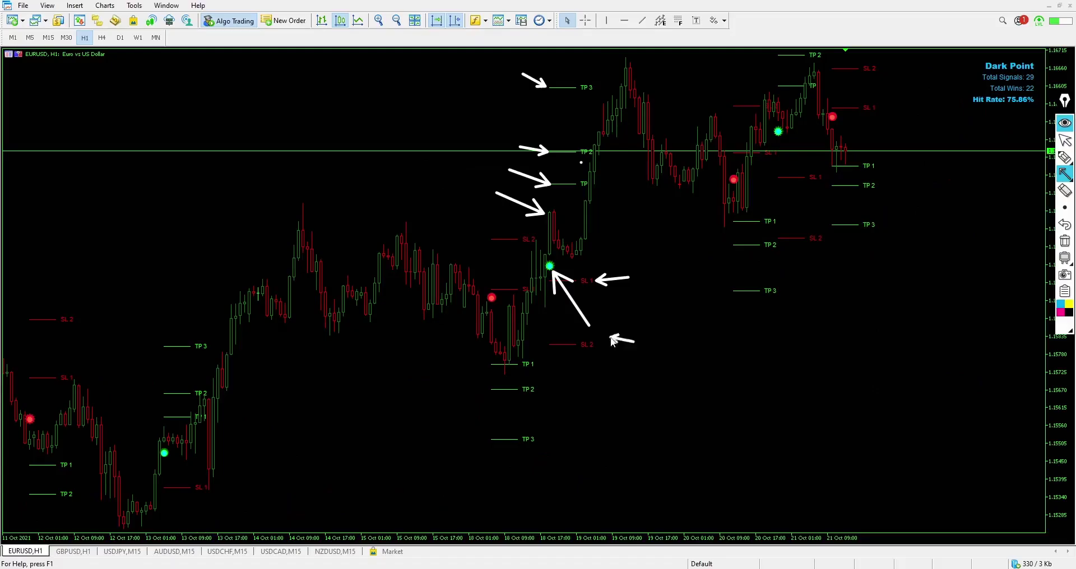
left_click_drag(612, 342, 597, 343)
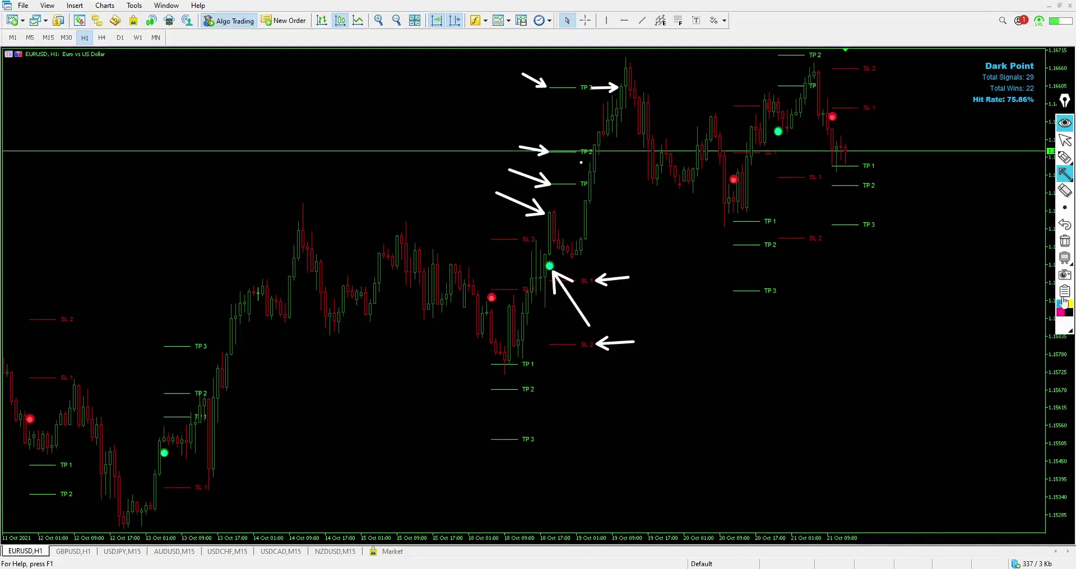
left_click(1064, 140)
left_click(1065, 241)
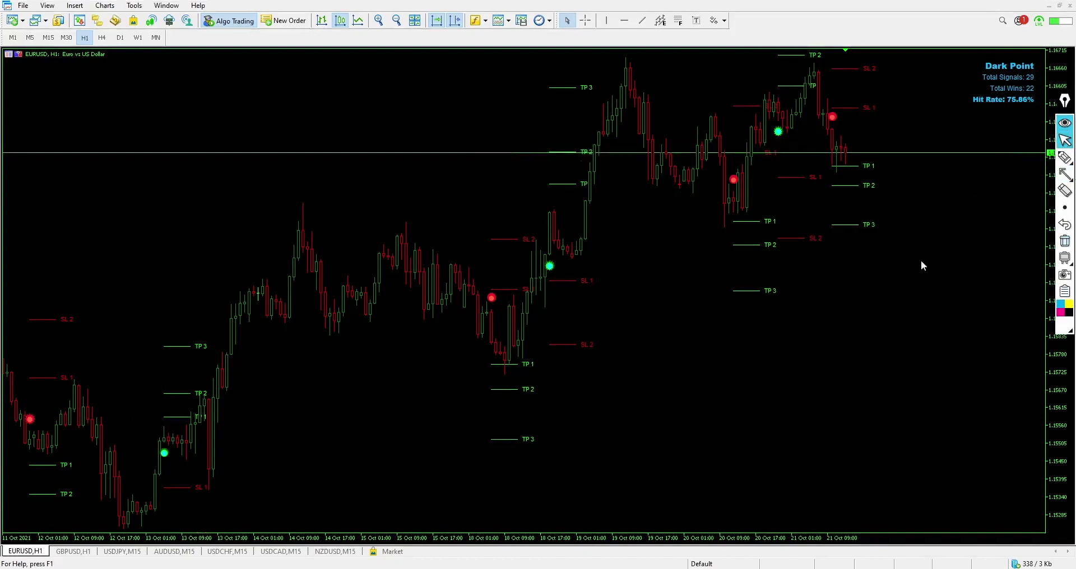
Draw white arrows at the green buy signal of 20 October, its TP 1 and TP 2 lines and the nearby SL 1 label
key("l")
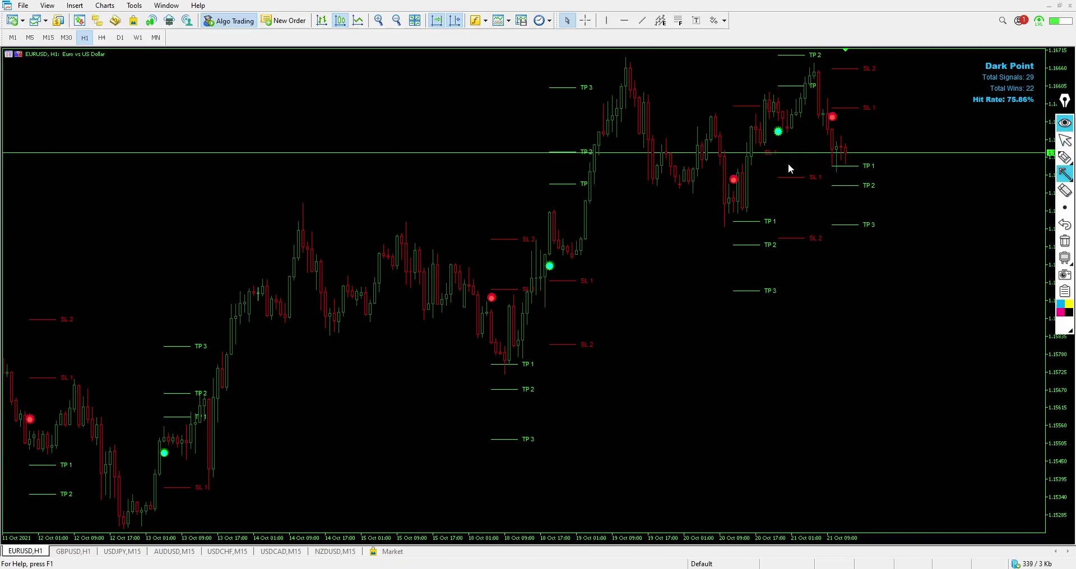
left_click_drag(789, 163, 781, 142)
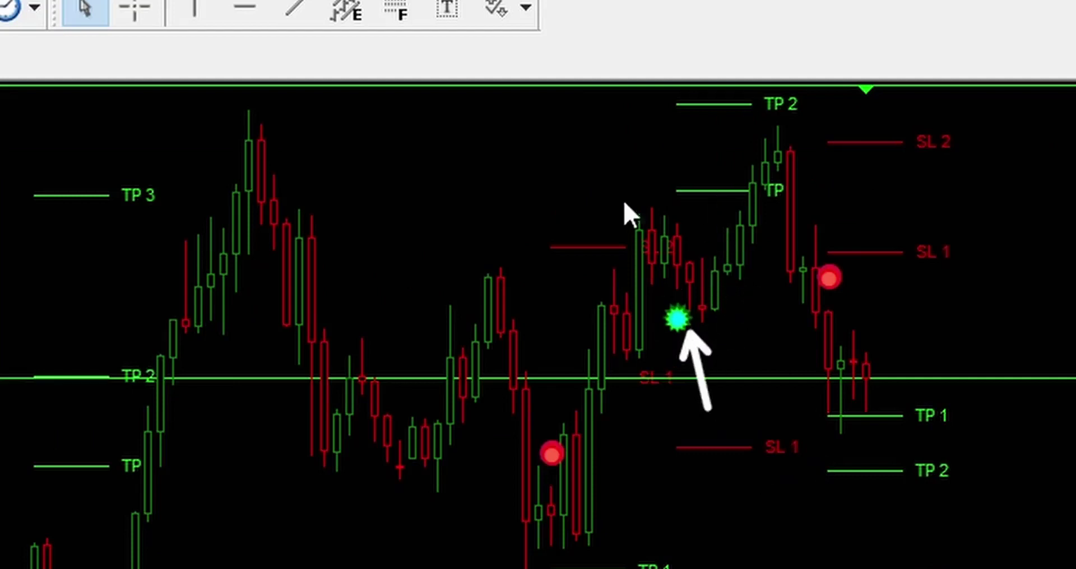
mouse_move(567, 160)
left_mouse_down()
mouse_move(650, 175)
mouse_move(669, 191)
left_mouse_up()
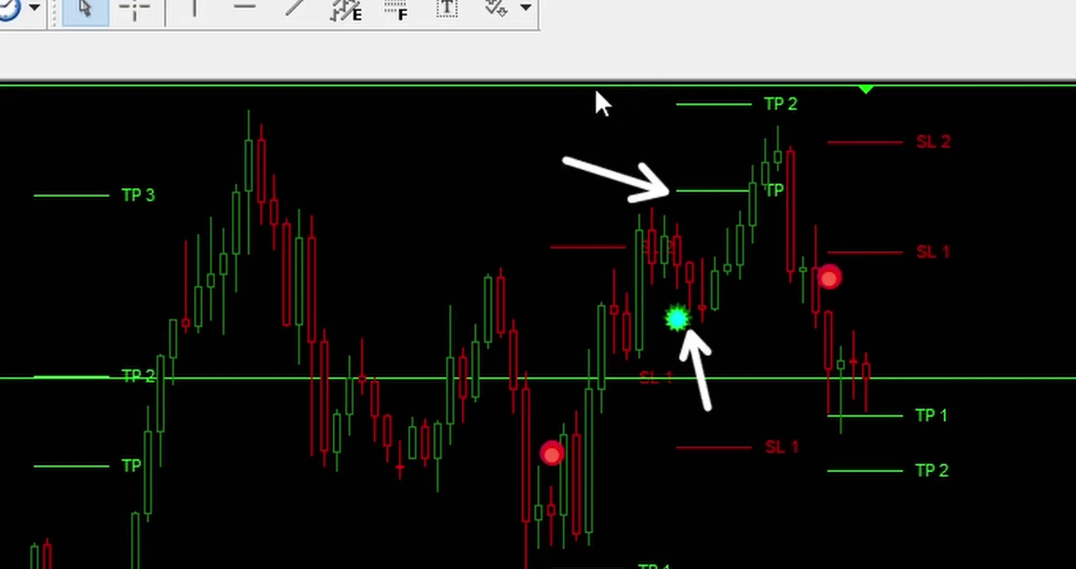
left_click_drag(638, 106, 667, 106)
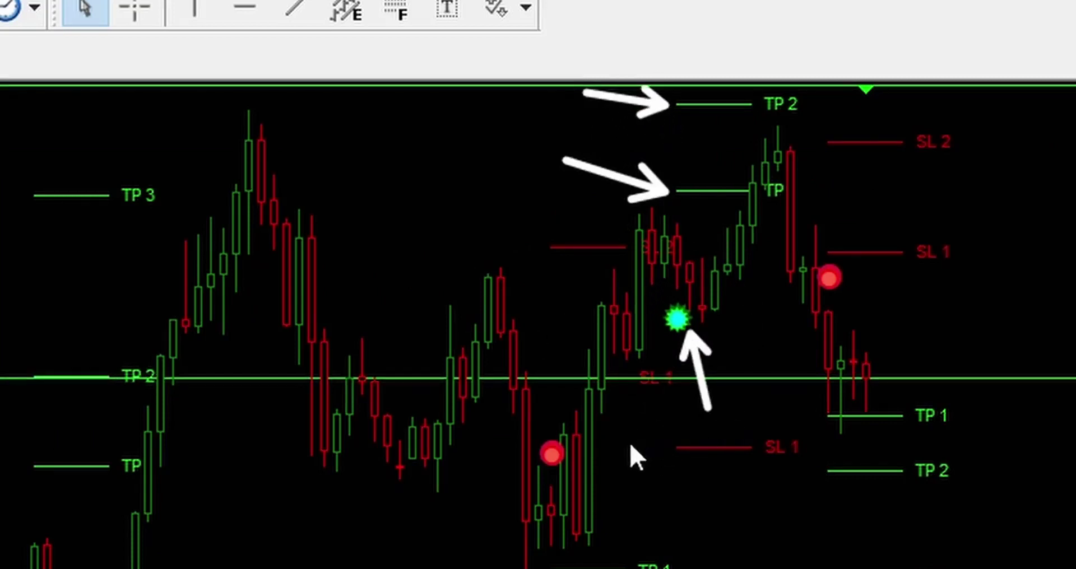
left_click_drag(645, 398, 645, 389)
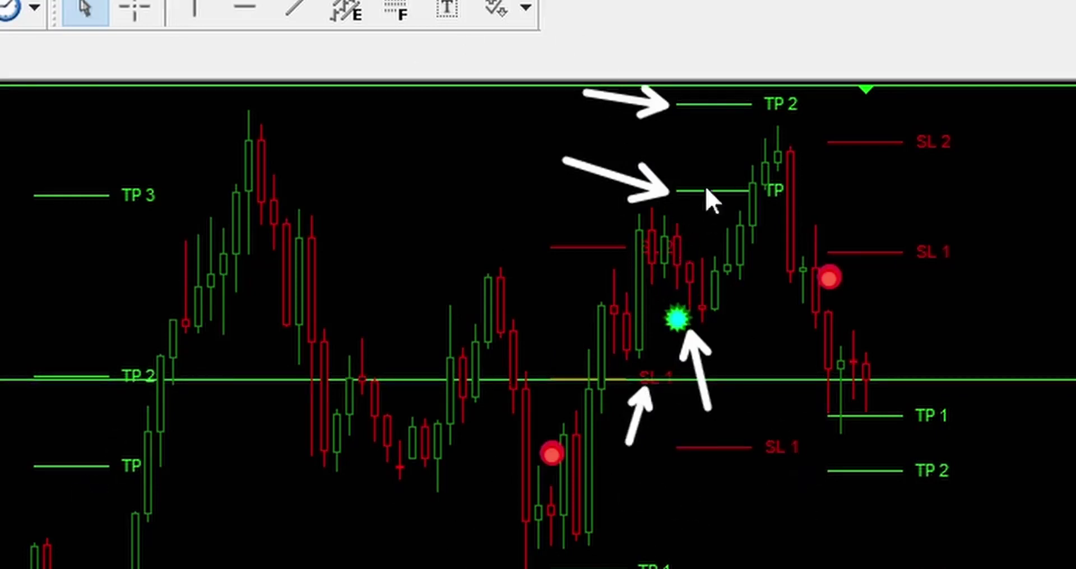
Draw arrows at the latest red sell signal and its TP 1, TP 2 and TP 3 levels, and clear all annotations
left_click_drag(846, 76, 834, 112)
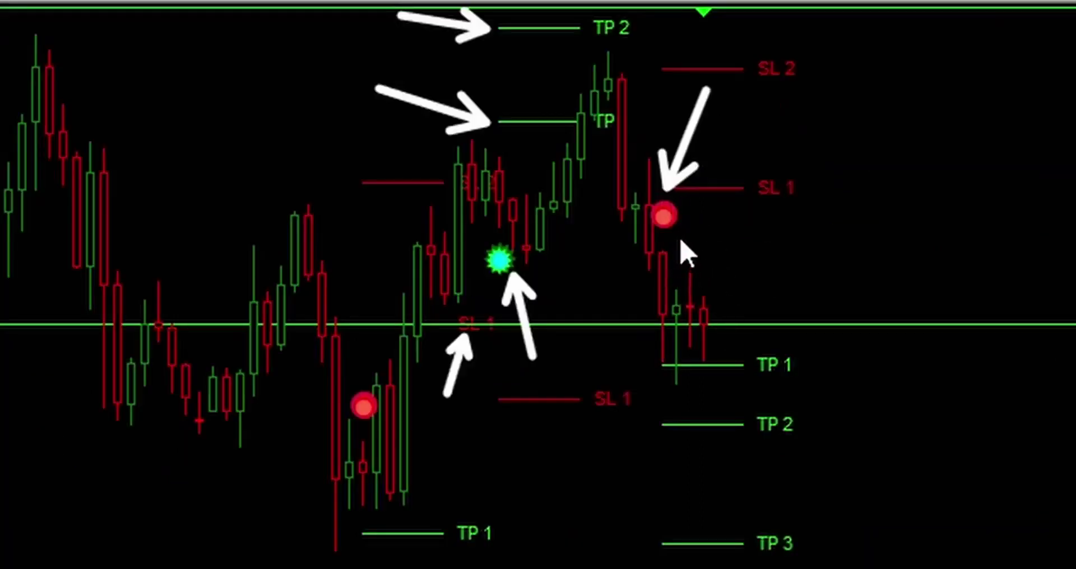
mouse_move(869, 249)
left_mouse_down()
mouse_move(805, 334)
mouse_move(792, 372)
mouse_move(695, 375)
mouse_move(754, 432)
mouse_move(733, 356)
mouse_move(688, 370)
mouse_move(795, 351)
mouse_move(791, 360)
left_mouse_up()
mouse_move(892, 339)
left_mouse_down()
mouse_move(829, 384)
mouse_move(799, 422)
left_mouse_up()
left_click_drag(960, 409, 795, 550)
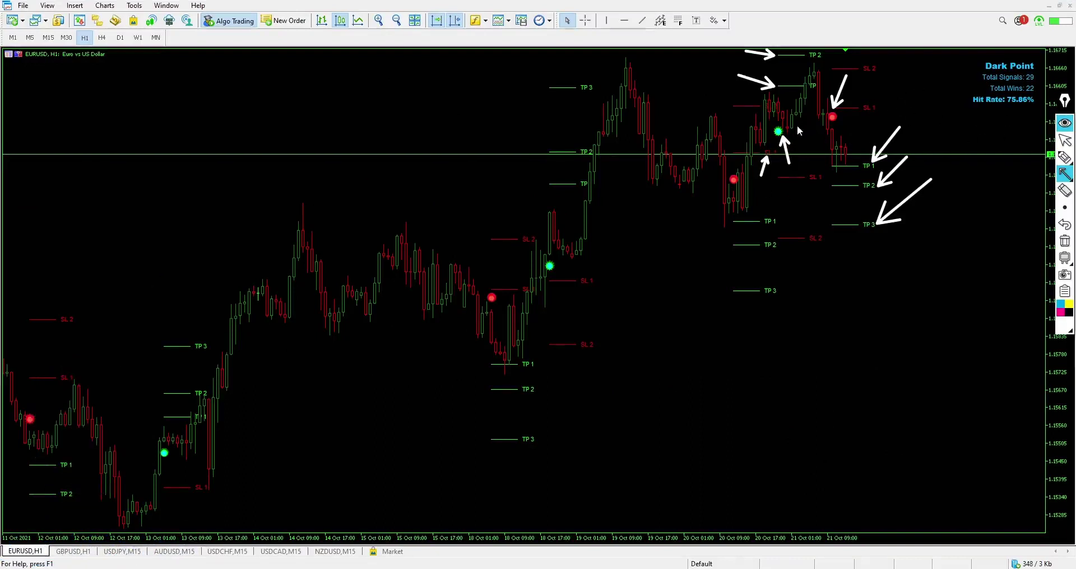
left_click(1064, 142)
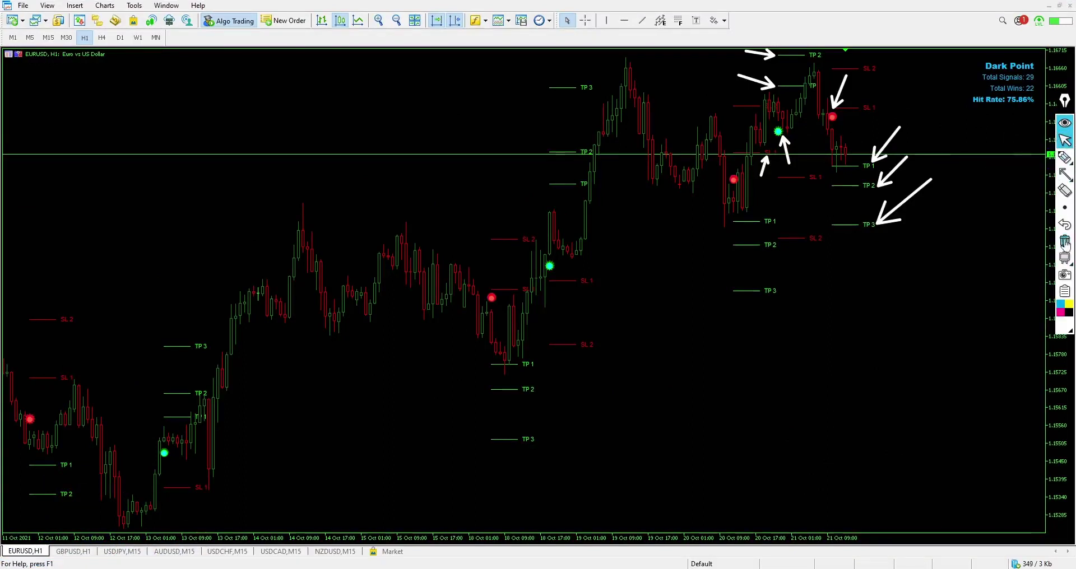
left_click(1046, 258)
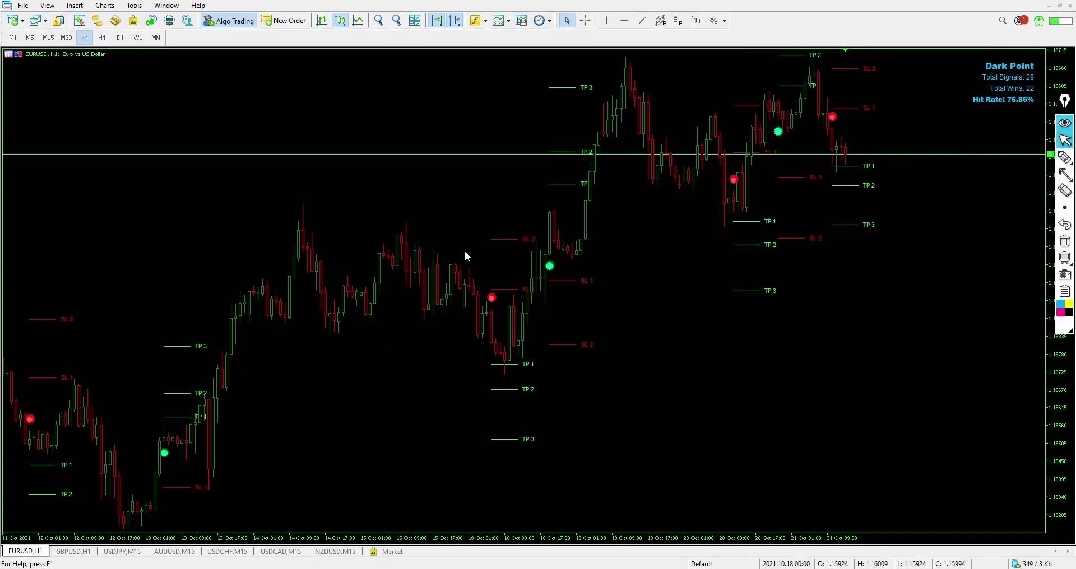
Draw white arrows at the red sell signal of 18 October, its signal candle's close and its TP 1, TP 2 and TP 3 lines
key("t")
left_click_drag(456, 235, 491, 295)
left_click_drag(329, 376, 441, 361)
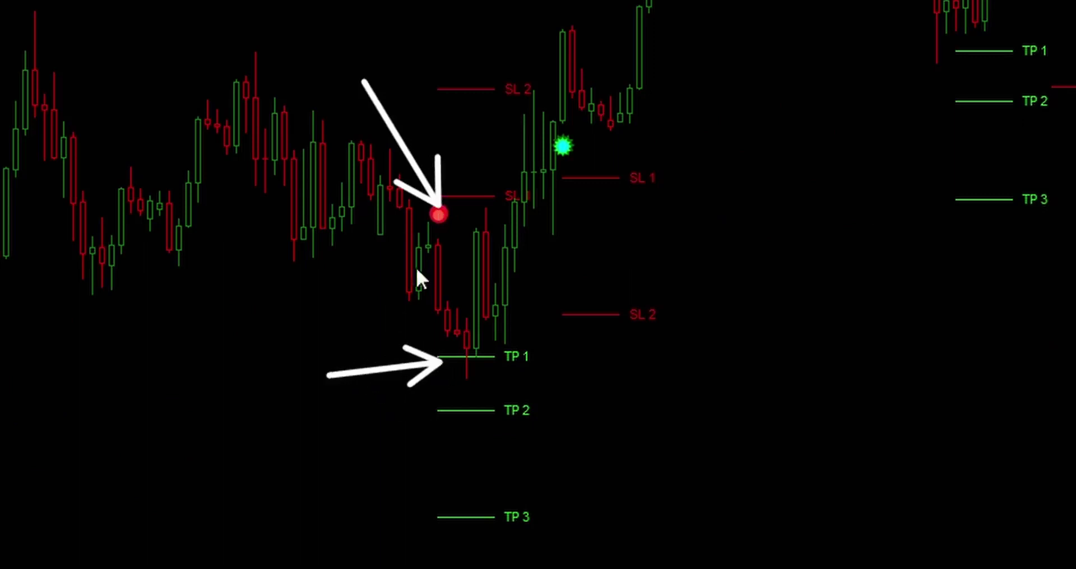
left_click_drag(421, 301, 429, 310)
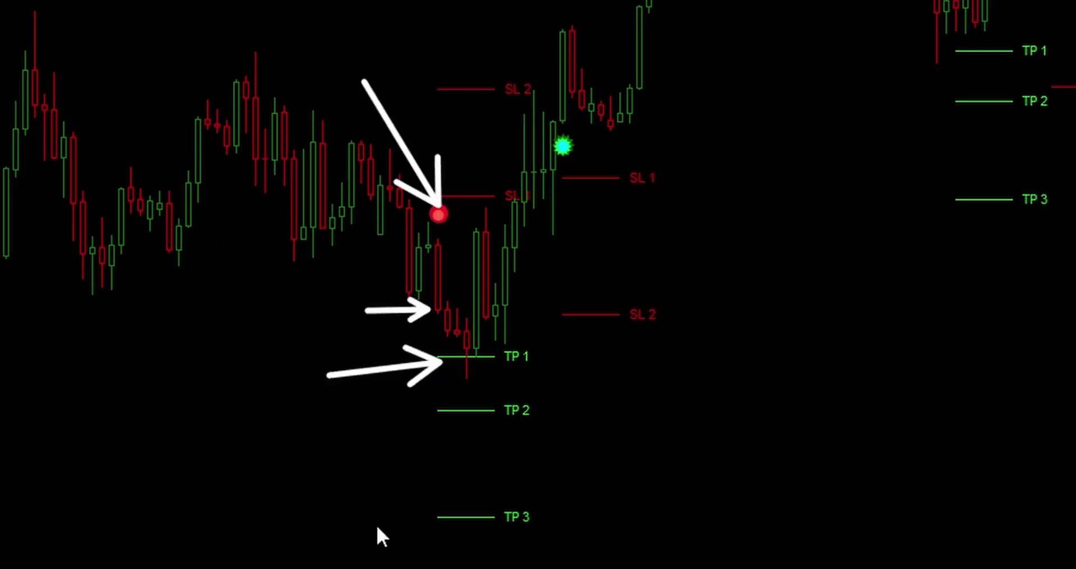
left_click_drag(344, 470, 439, 408)
mouse_move(374, 565)
left_mouse_down()
mouse_move(428, 530)
mouse_move(436, 507)
left_mouse_up()
Add arrows at the sell signal's SL 1 and SL 2 lines and the candle reaching TP 1, and clear all annotations
mouse_move(432, 126)
left_mouse_down()
mouse_move(478, 167)
mouse_move(483, 196)
left_mouse_up()
left_click_drag(344, 30, 443, 89)
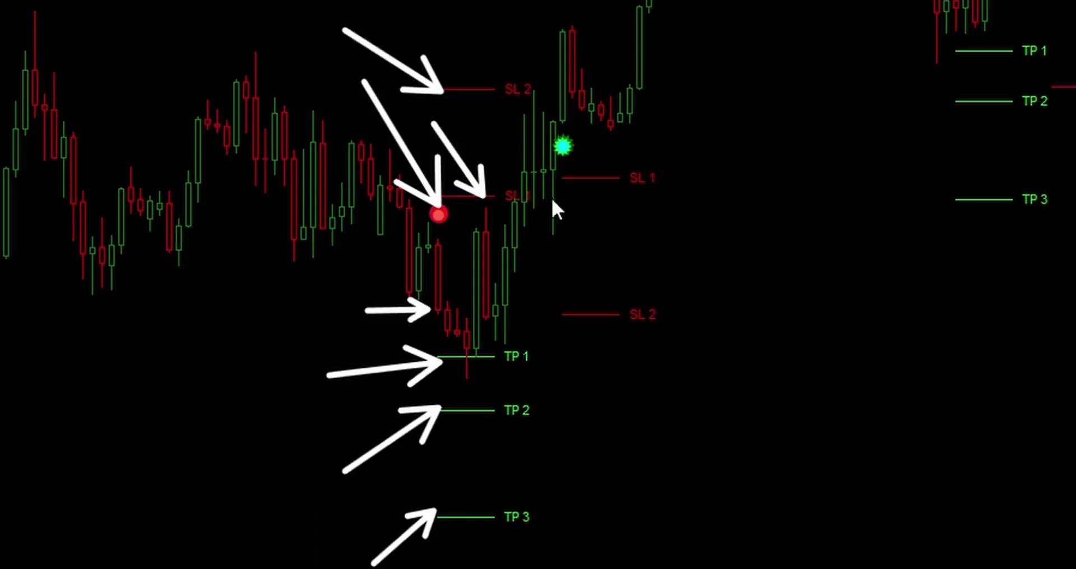
mouse_move(432, 304)
left_mouse_down()
mouse_move(472, 343)
mouse_move(470, 361)
left_mouse_up()
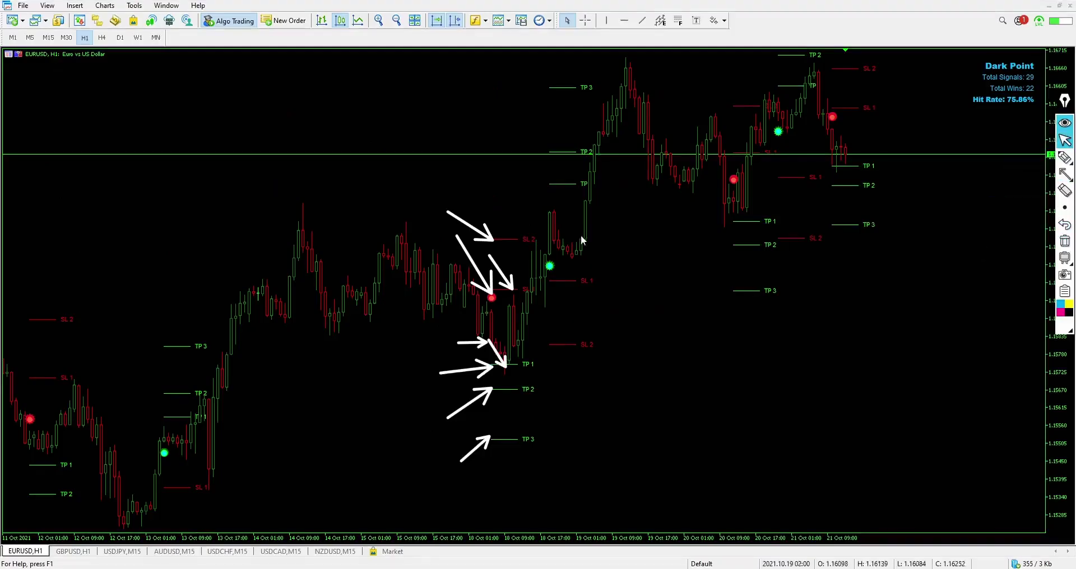
left_click(1066, 256)
Draw white arrows at the green buy signal of 13 October and its TP 1, TP 2, TP 3 and SL 1 lines
left_click_drag(457, 354, 702, 350)
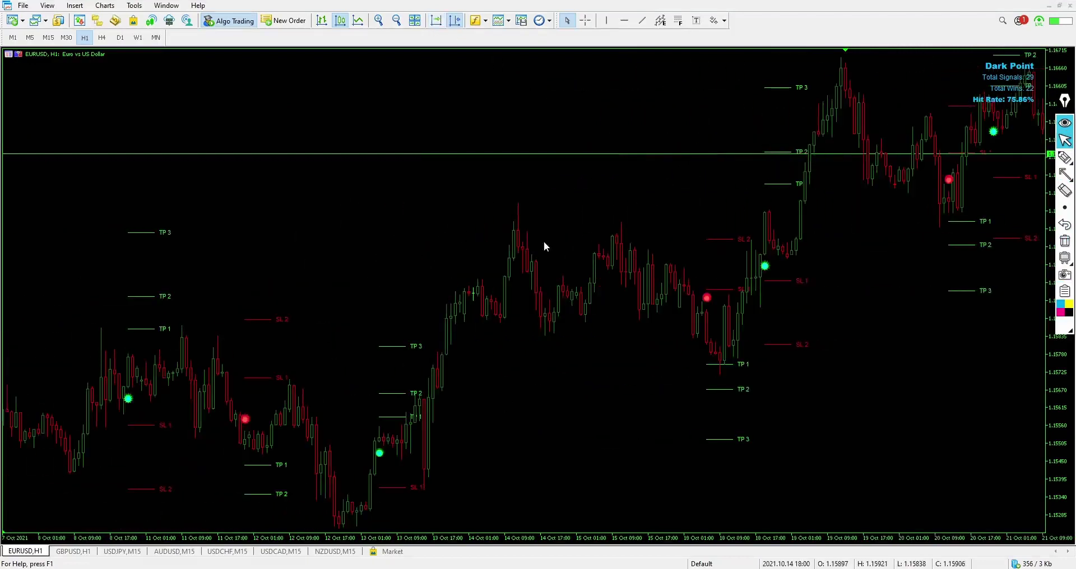
left_click_drag(543, 246, 845, 184)
left_click_drag(877, 383, 842, 377)
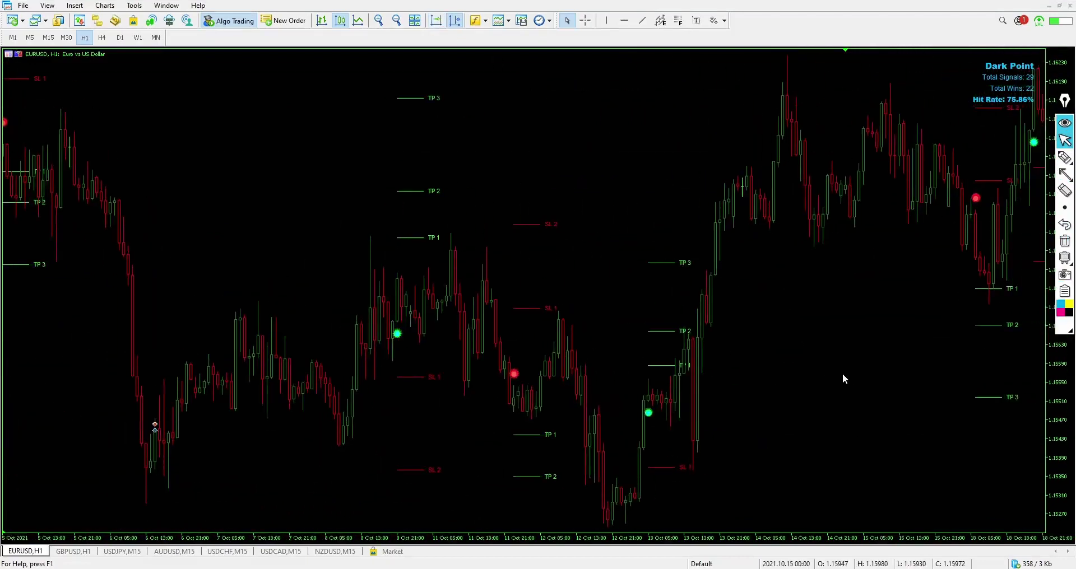
key("t")
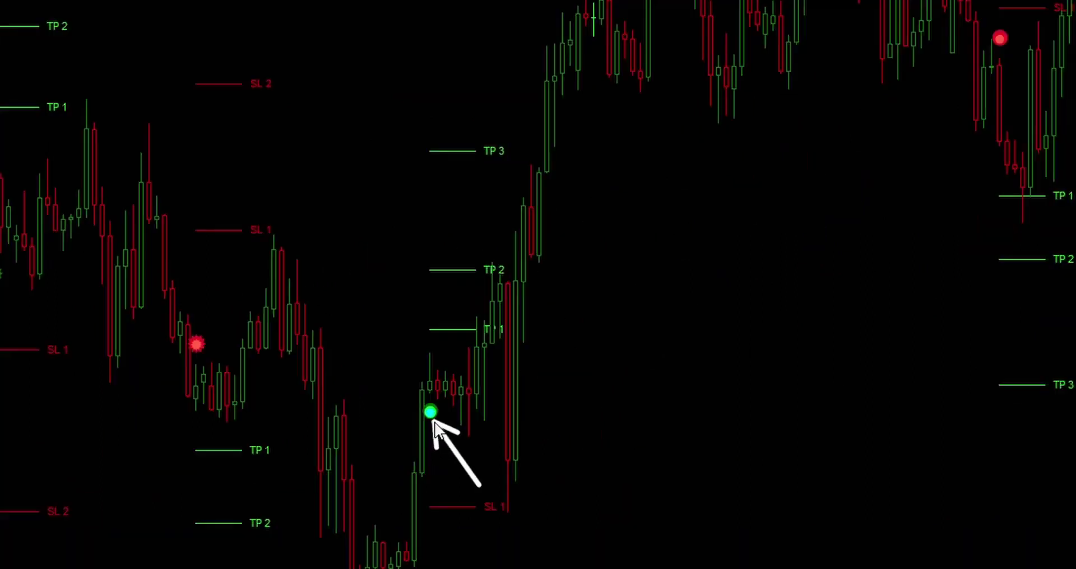
left_click_drag(328, 300, 423, 331)
left_click_drag(344, 227, 423, 268)
left_click_drag(330, 132, 423, 156)
left_click_drag(446, 563, 447, 509)
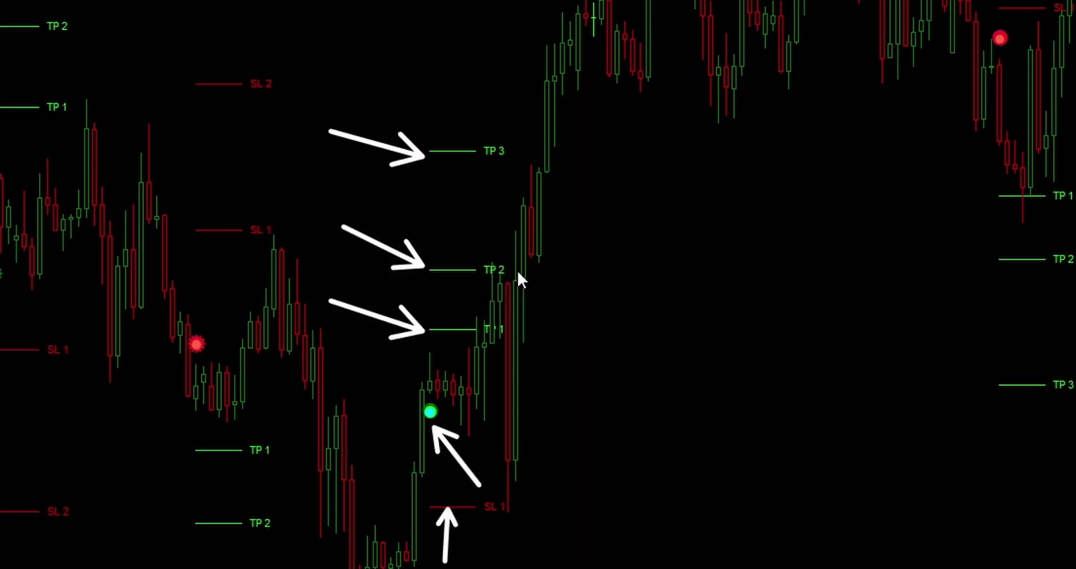
Add arrows at the body and low of the large red candle touching the buy signal's SL 1, and clear all annotations
left_click_drag(592, 492, 507, 504)
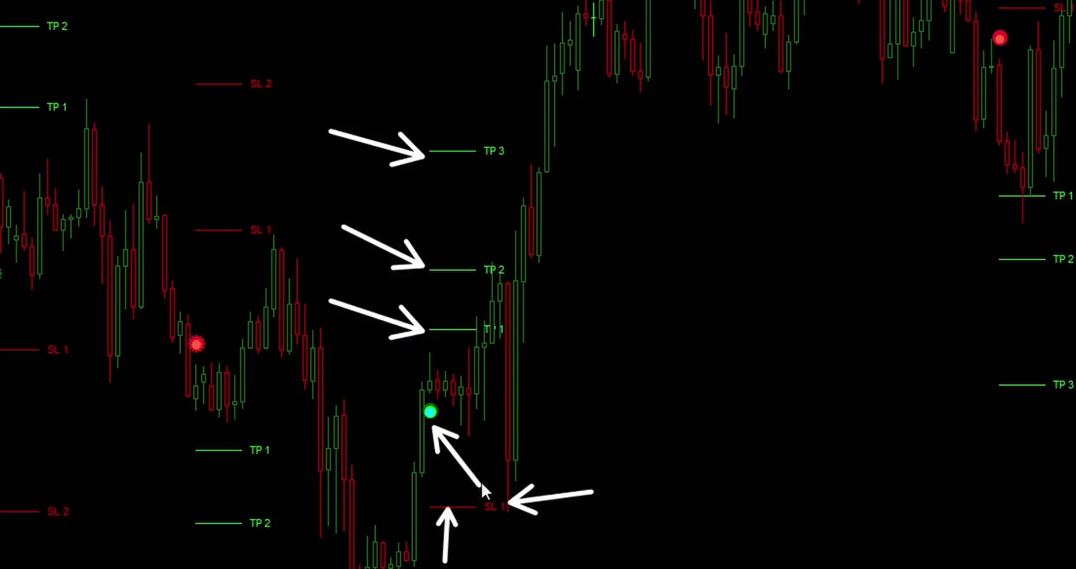
left_click_drag(583, 350, 511, 381)
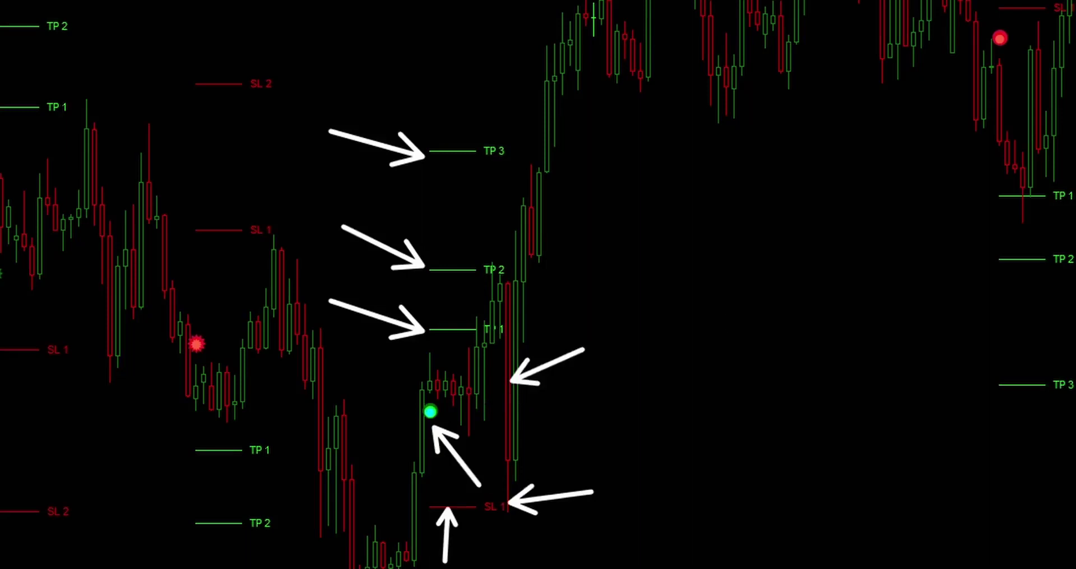
left_click(1064, 241)
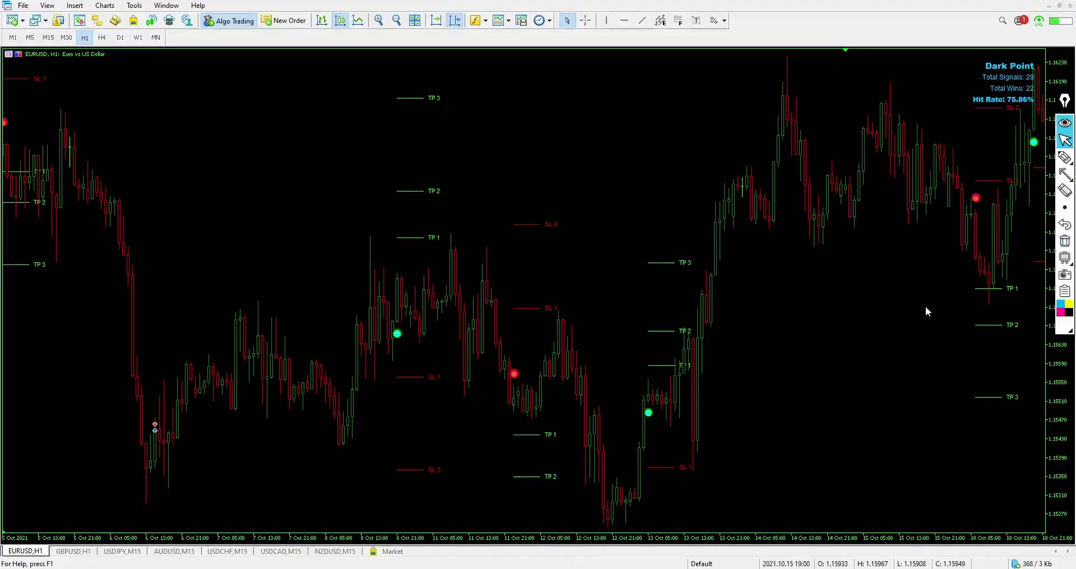
Draw white arrows at the 11 October sell signal, its TP 1 and TP 2 levels and the peak near SL 1, and clear all annotations
left_click_drag(539, 247, 660, 246)
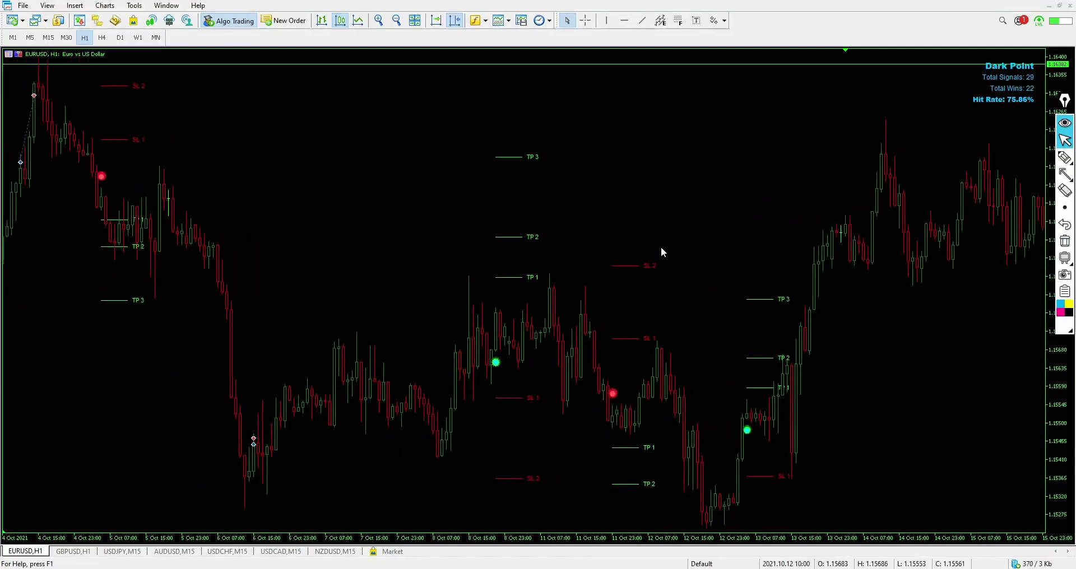
key("t")
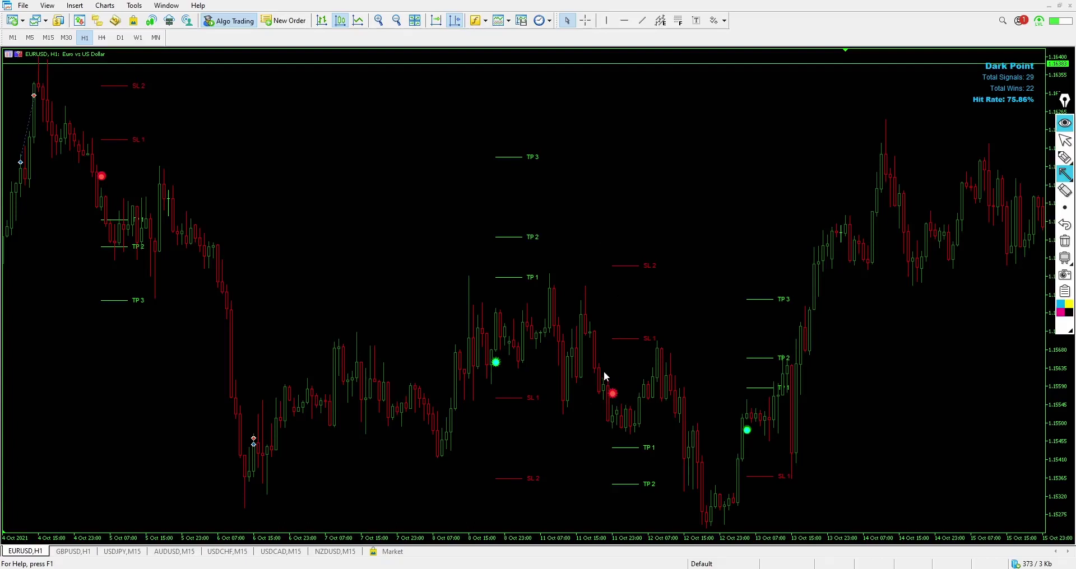
left_click_drag(594, 358, 610, 387)
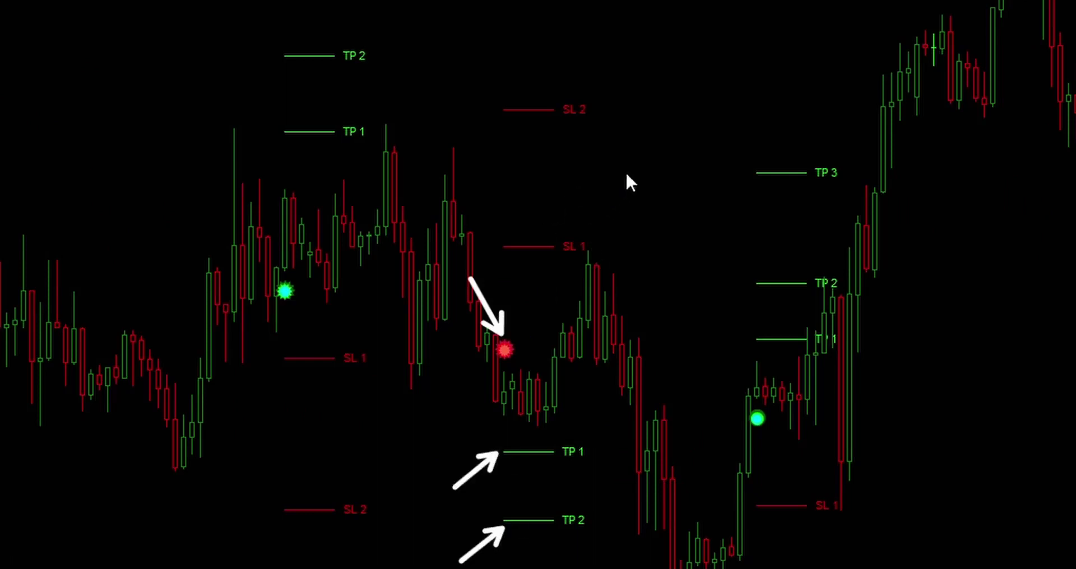
left_click_drag(596, 227, 590, 238)
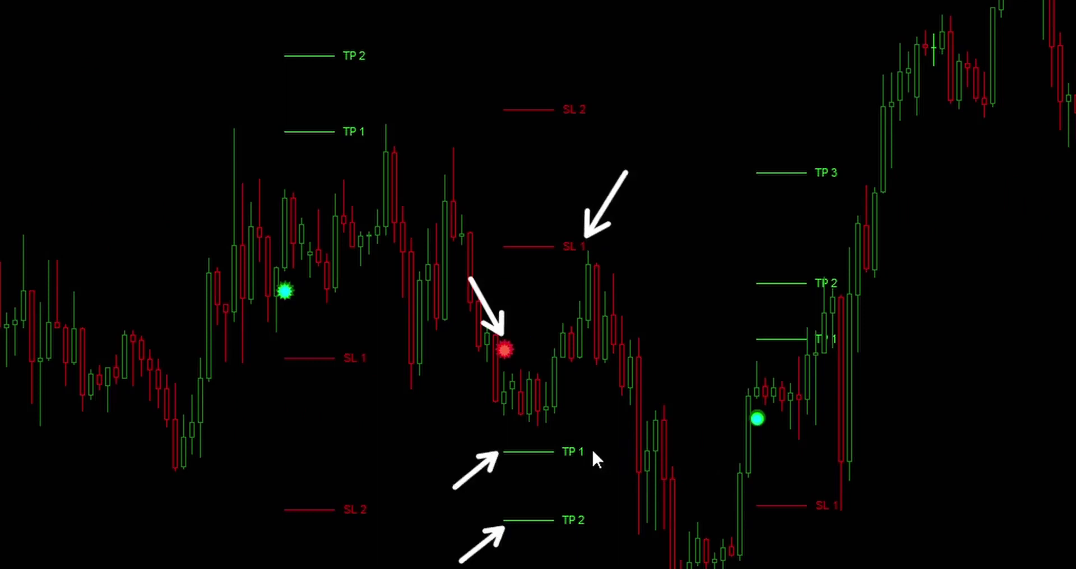
left_click_drag(591, 513, 672, 512)
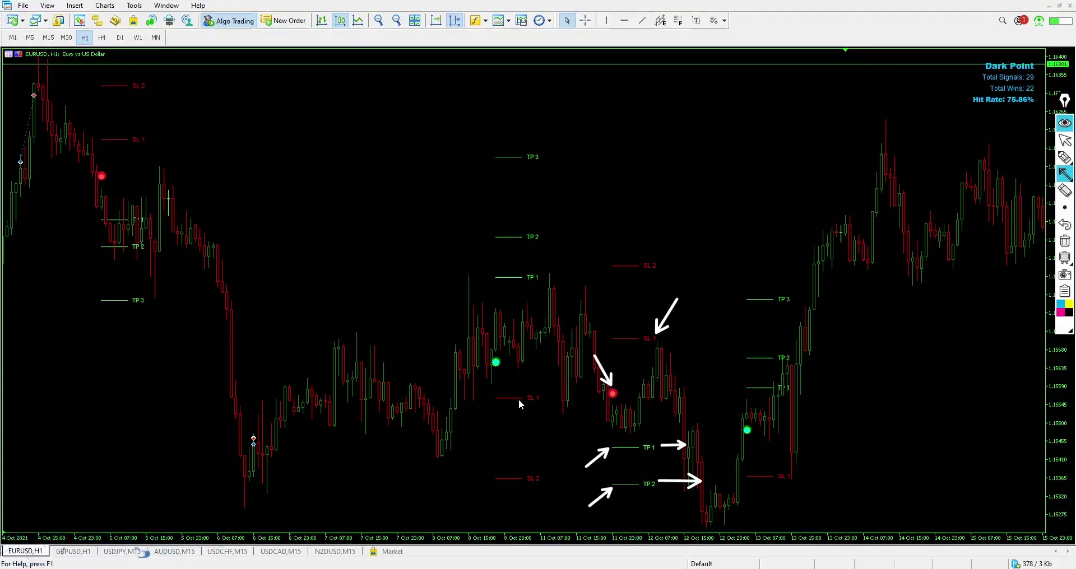
left_click(1064, 140)
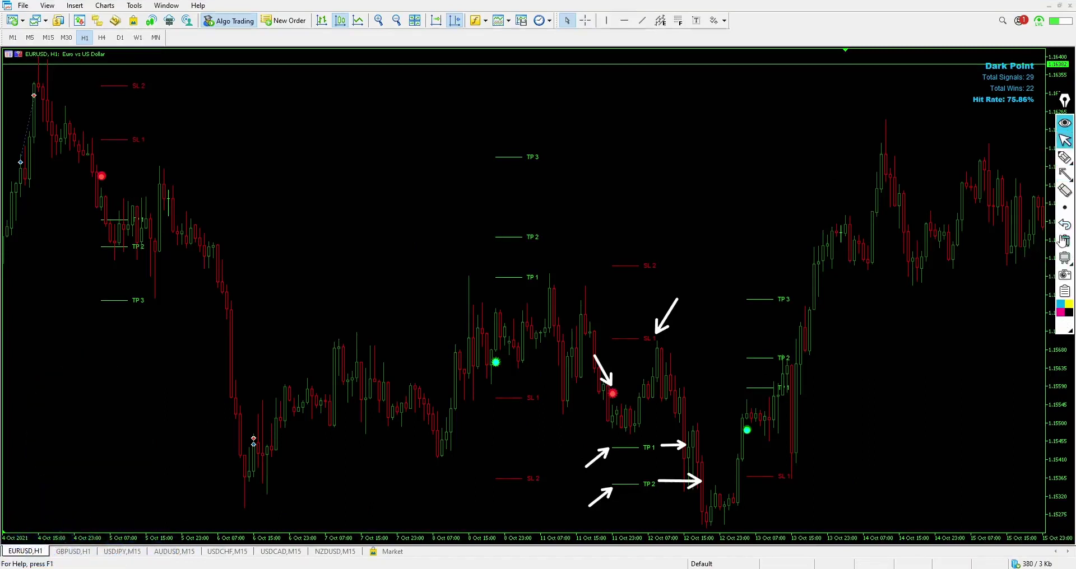
Draw white arrows at the 1 October buy signal, its TP 1, TP 2 and TP 3 levels and the candles reaching them, and clear them
left_click_drag(442, 210, 644, 248)
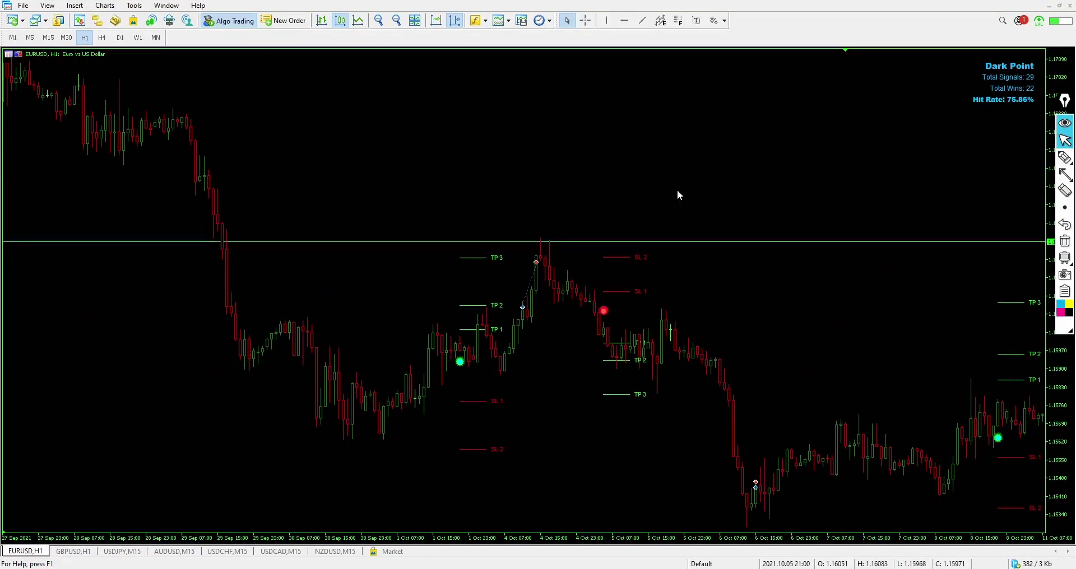
key("t")
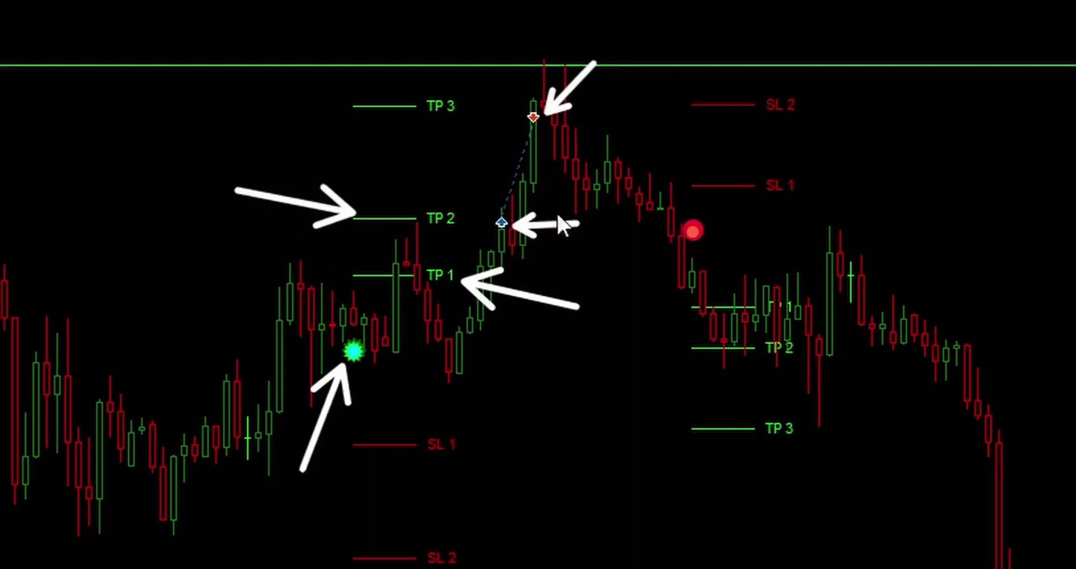
left_click_drag(250, 76, 351, 106)
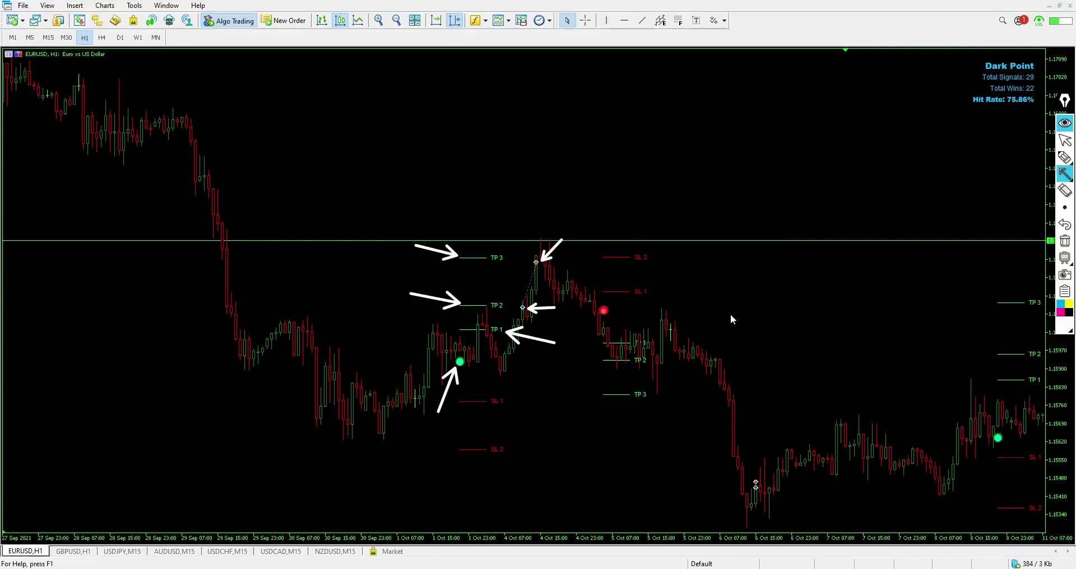
left_click(1065, 157)
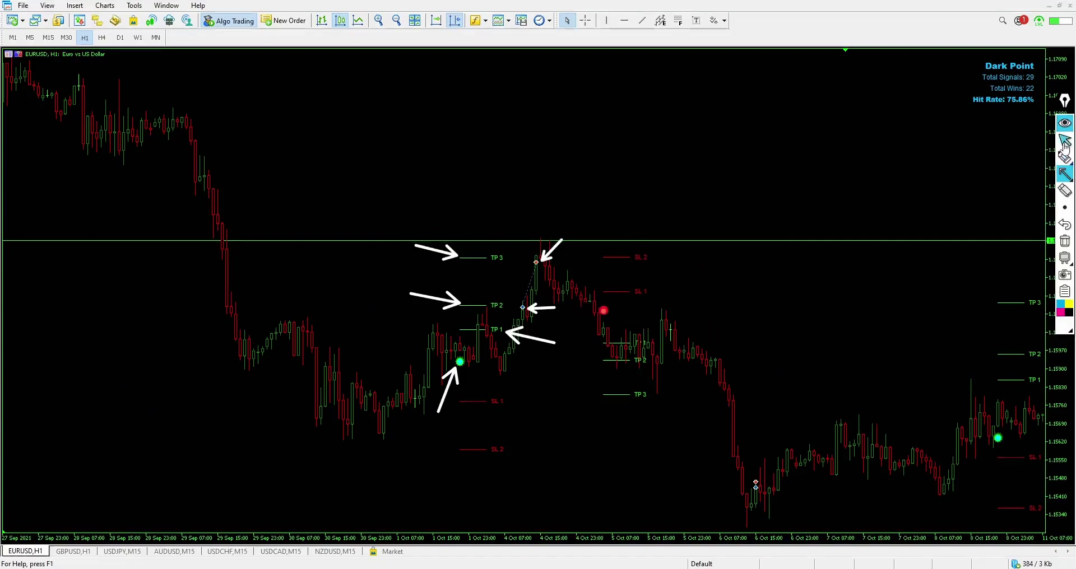
left_click(1064, 241)
Draw white arrows at the 17 September sell signal and its SL 1, SL 2, TP 1 and TP 2 levels, and cross out TP 3
scroll(514, 180, "up", 5)
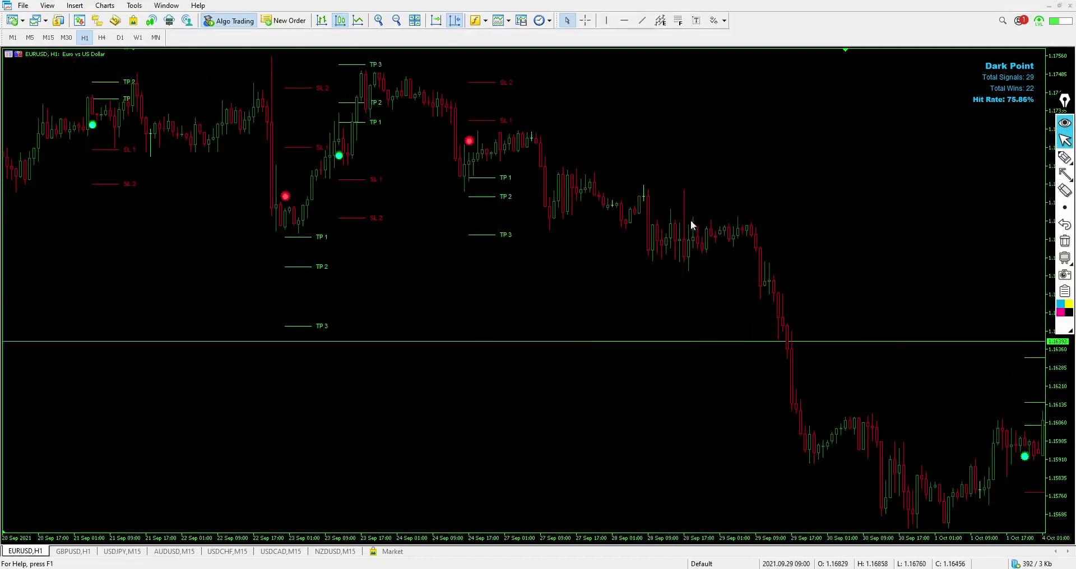
scroll(814, 248, "up", 10)
scroll(810, 285, "up", 6)
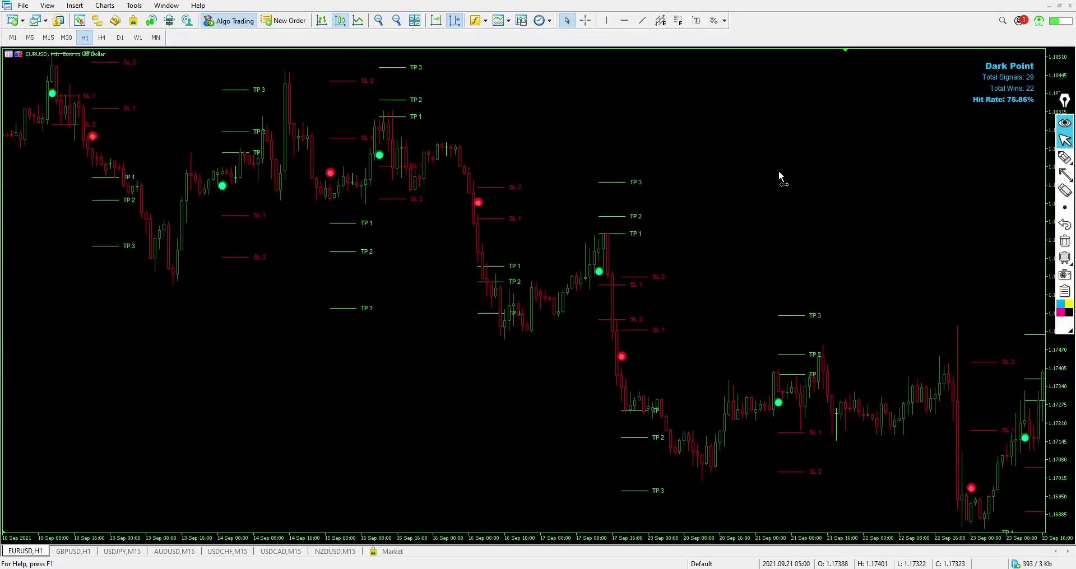
scroll(778, 176, "down", 5)
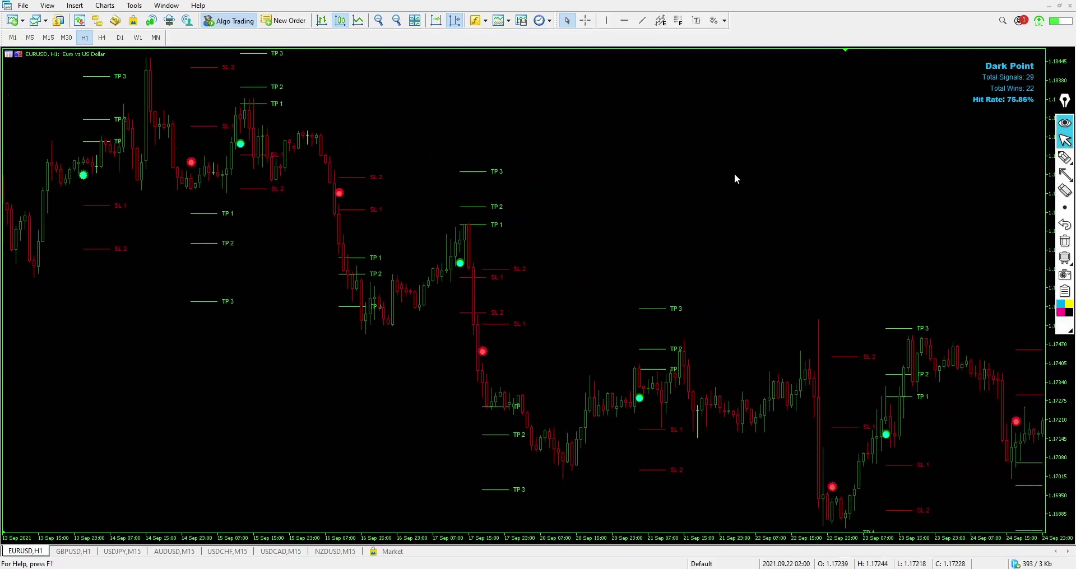
key("ctrl")
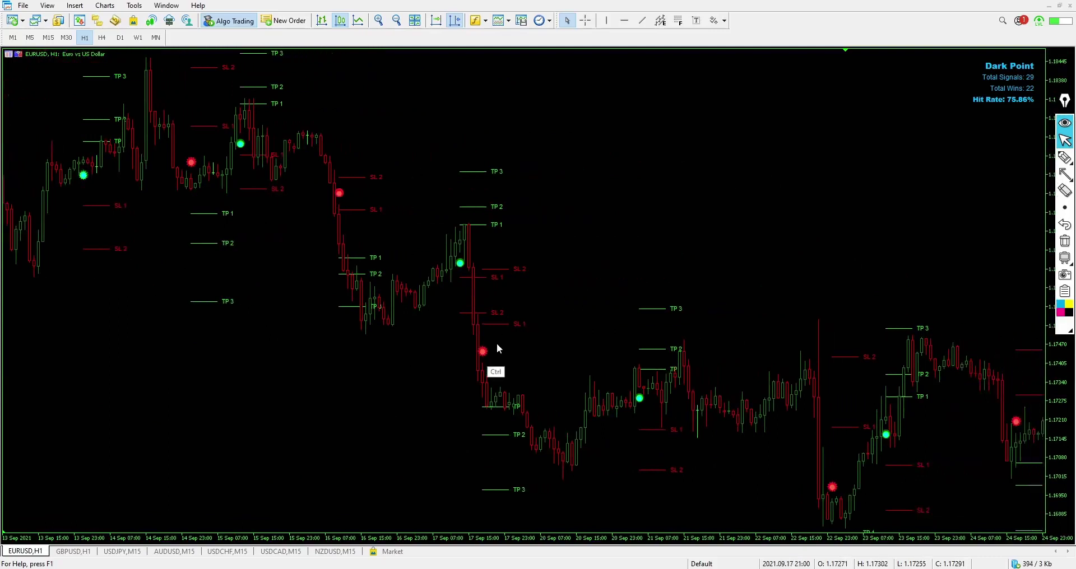
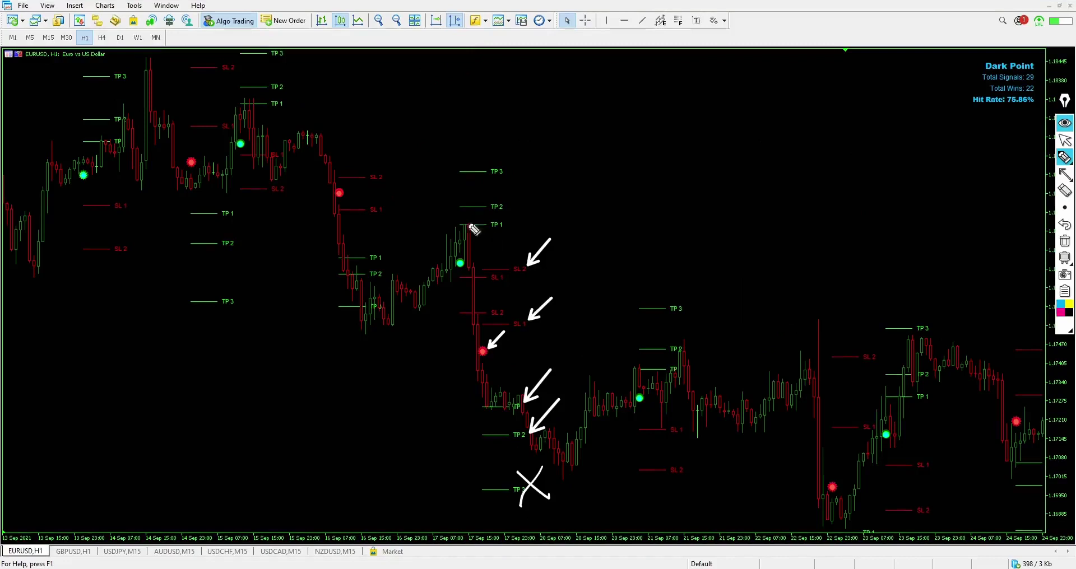
Draw white arrows at the 16 September sell signal and its SL 2, SL 1, TP 1 and TP 2 levels, and clear all annotations
key("ctrl")
key("ctrl+a")
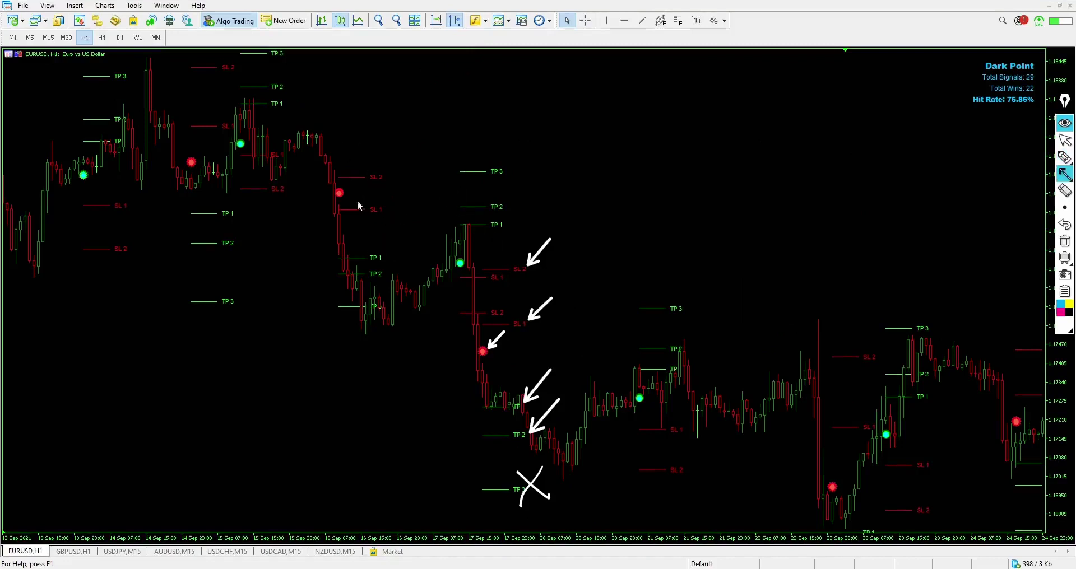
left_click_drag(356, 128, 339, 188)
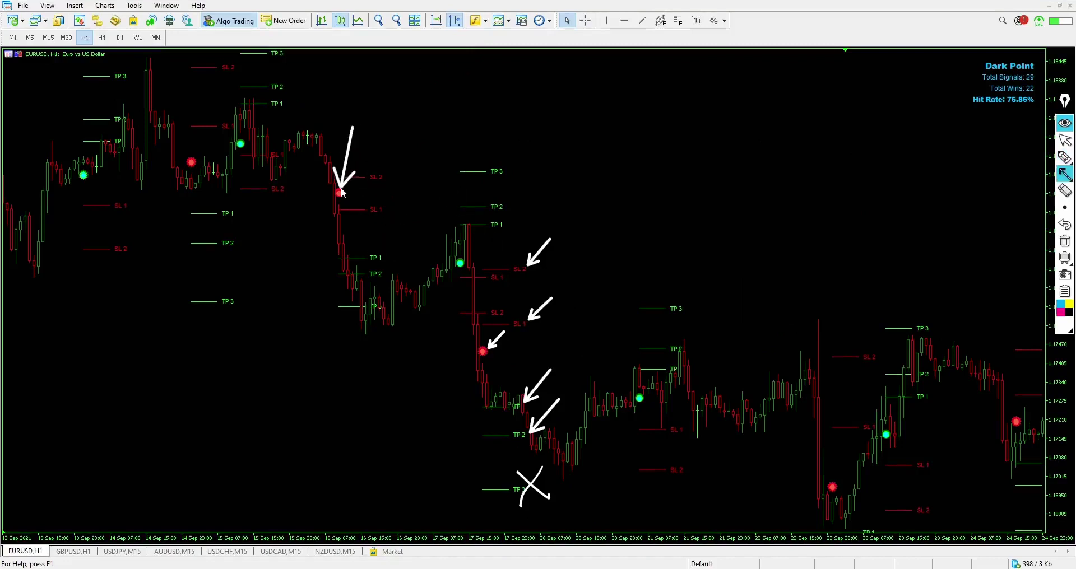
left_click_drag(519, 193, 515, 194)
left_click_drag(525, 126, 511, 129)
left_click_drag(557, 260, 507, 288)
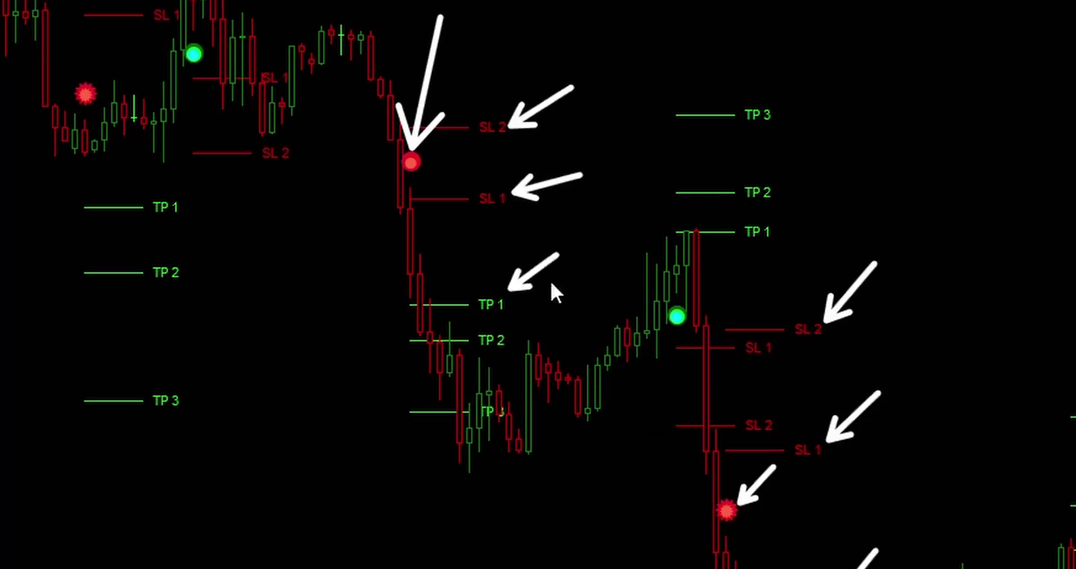
left_click_drag(518, 332, 511, 341)
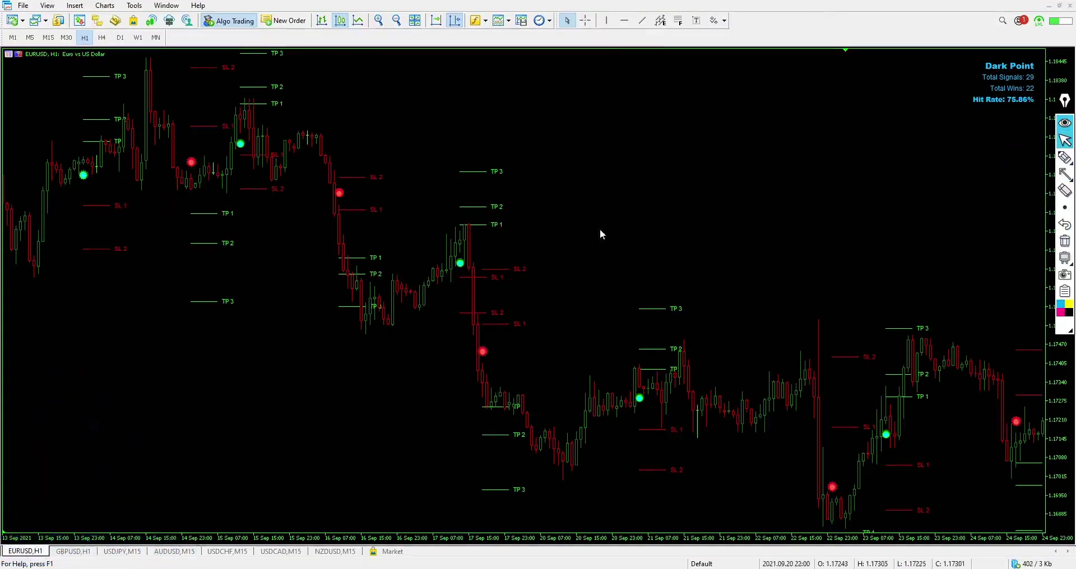
Review the September and October signals on the chart and read the Dark Point total signals, total wins and hit rate
scroll(794, 264, "up", 10)
scroll(659, 308, "down", 3)
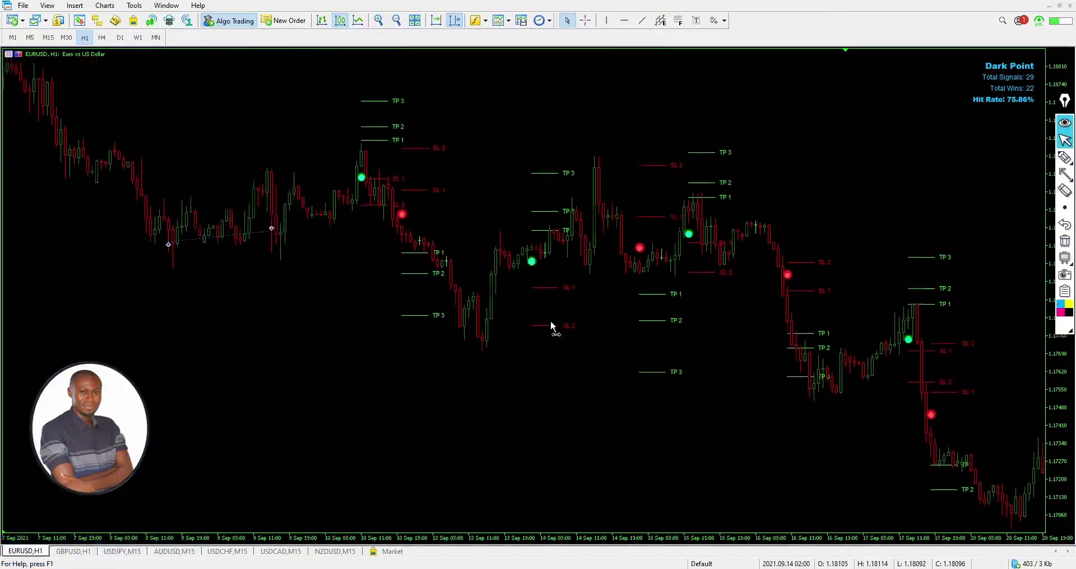
scroll(421, 291, "down", 10)
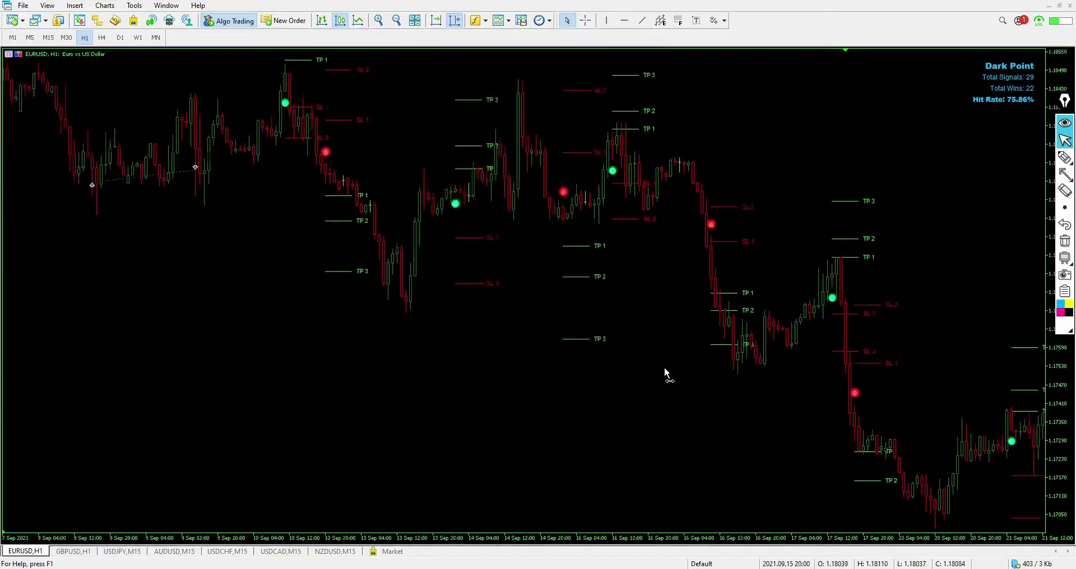
scroll(722, 373, "down", 15)
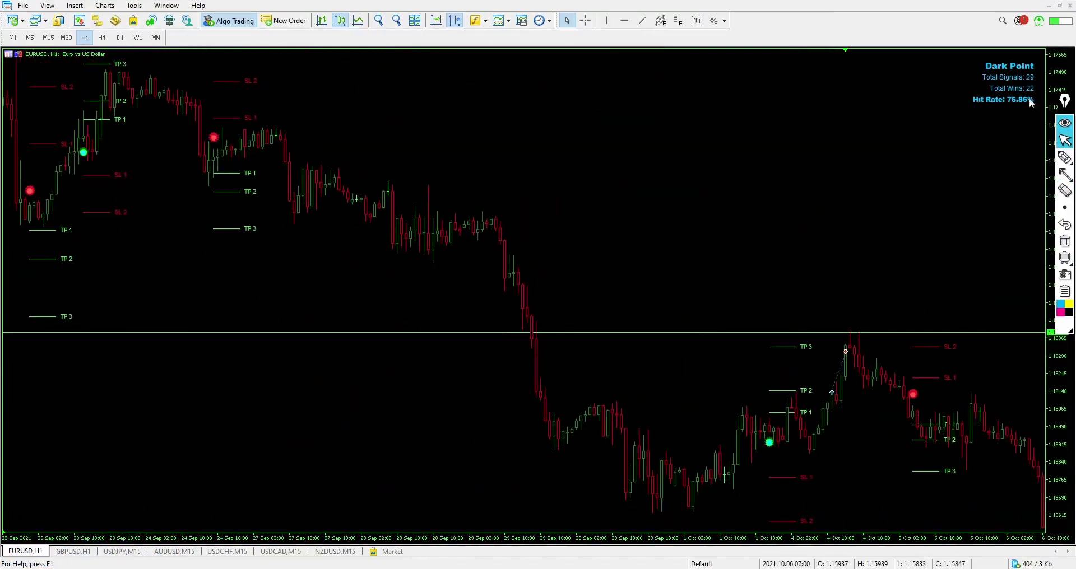
scroll(950, 129, "down", 5)
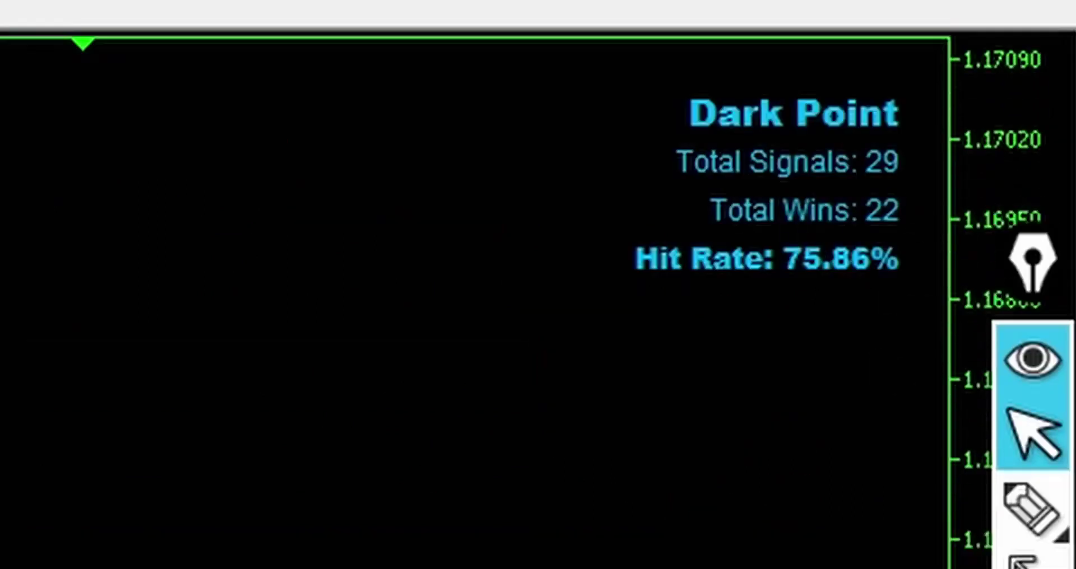
scroll(476, 302, "down", 5)
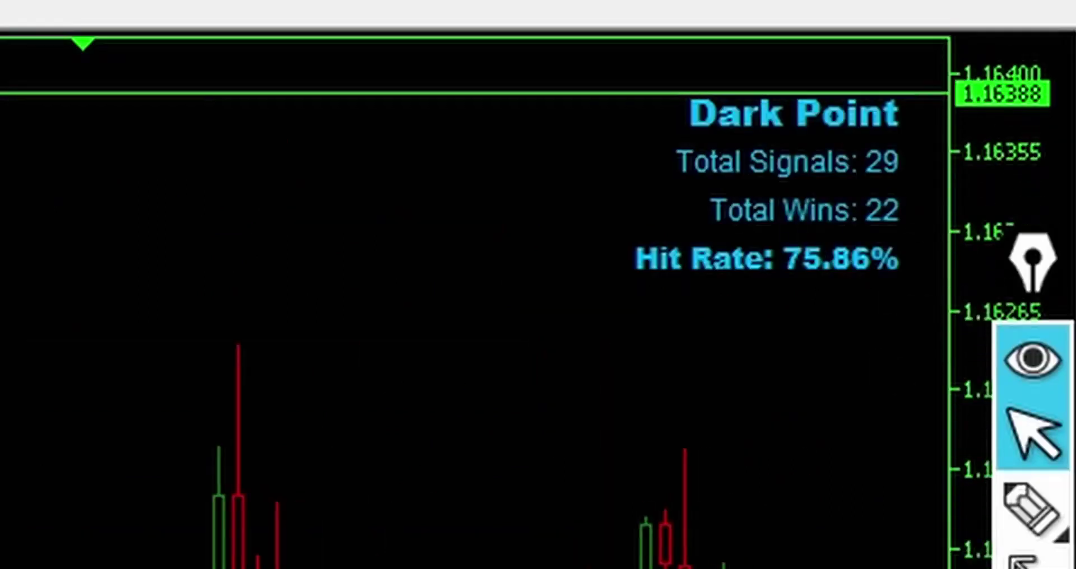
Subtract the 22 wins from the 29 total signals in Calculator and close it
left_click(563, 389)
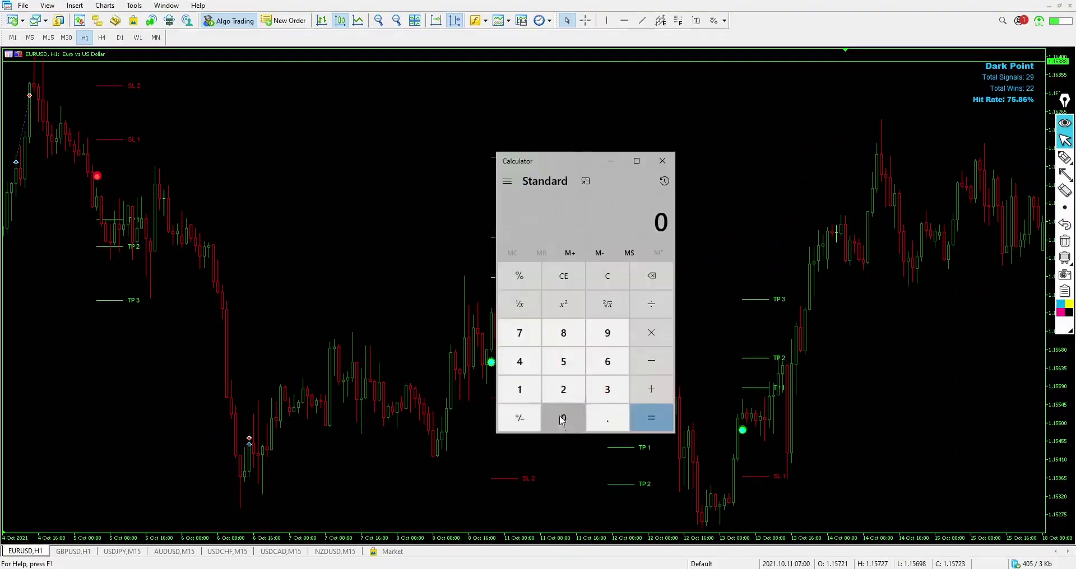
left_click(607, 335)
left_click(651, 361)
left_click(563, 390)
left_click(563, 391)
left_click(794, 562)
left_click(816, 8)
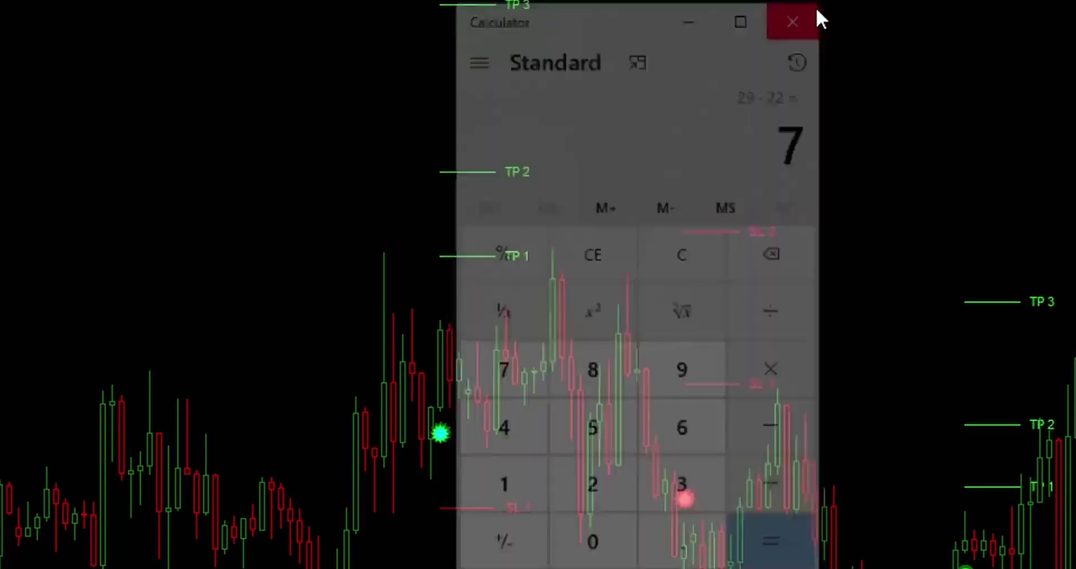
Draw white arrows at the newest sell signal, its TP 1 level and the candle touching it, and clear all annotations
left_click_drag(1038, 345, 259, 322)
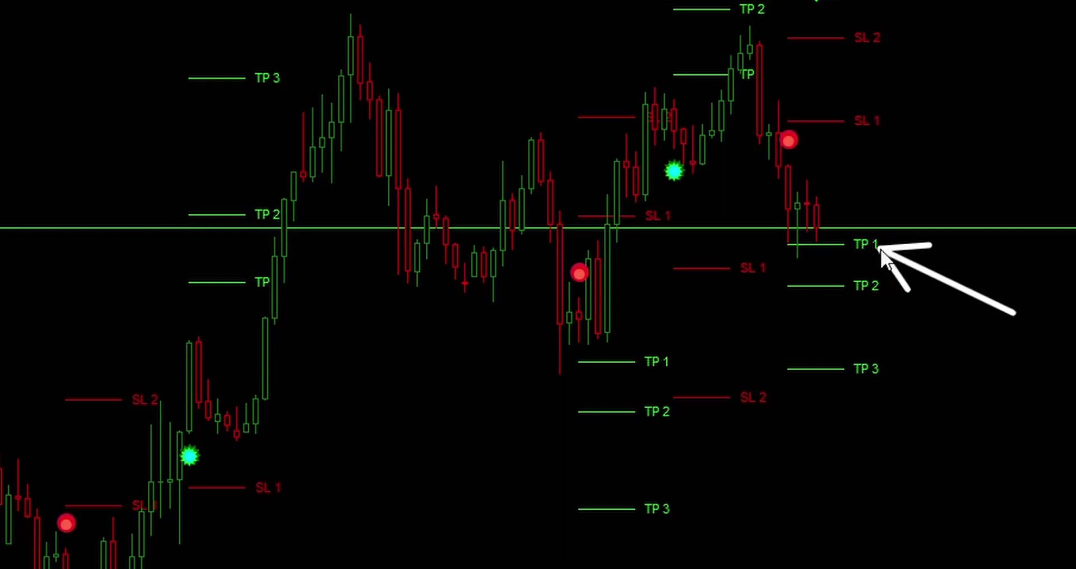
mouse_move(825, 73)
left_mouse_down()
mouse_move(775, 164)
mouse_move(798, 185)
left_mouse_up()
left_click_drag(795, 95, 797, 120)
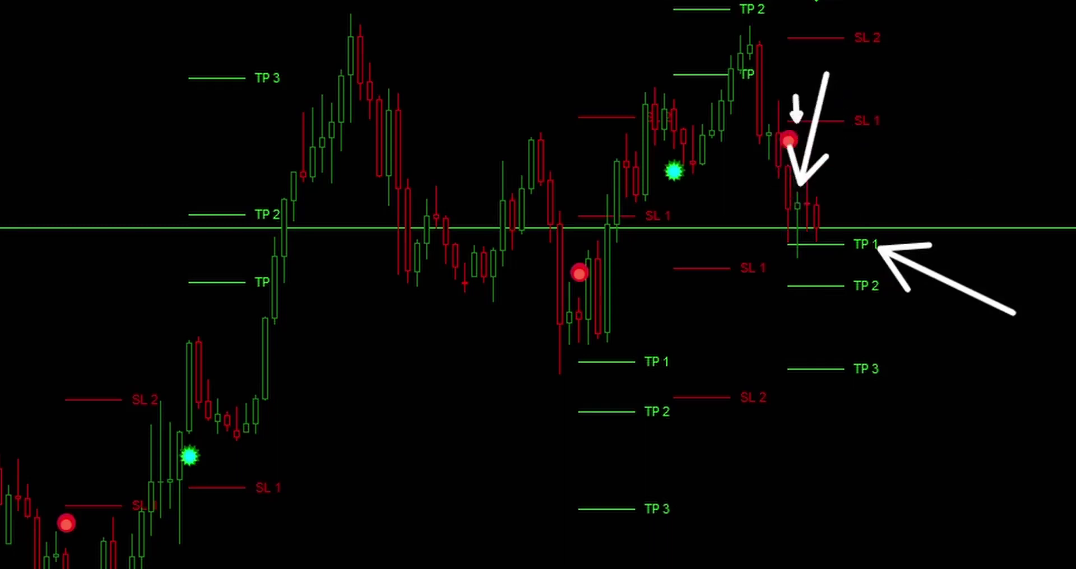
key("e")
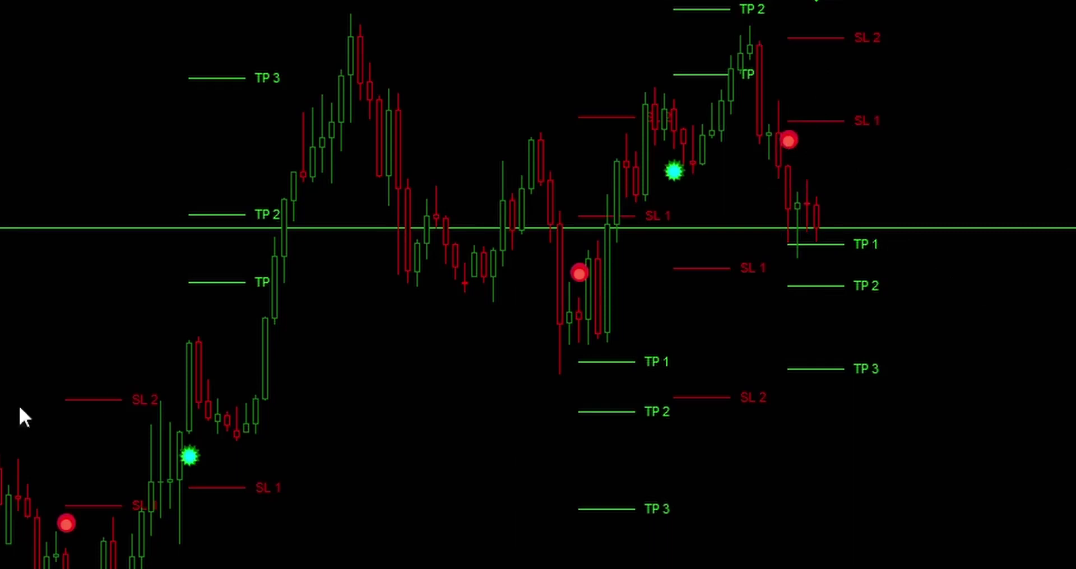
Draw white arrows at the newest red sell signal and the close of its signal candle
left_click_drag(789, 113, 790, 131)
left_click_drag(759, 197, 777, 212)
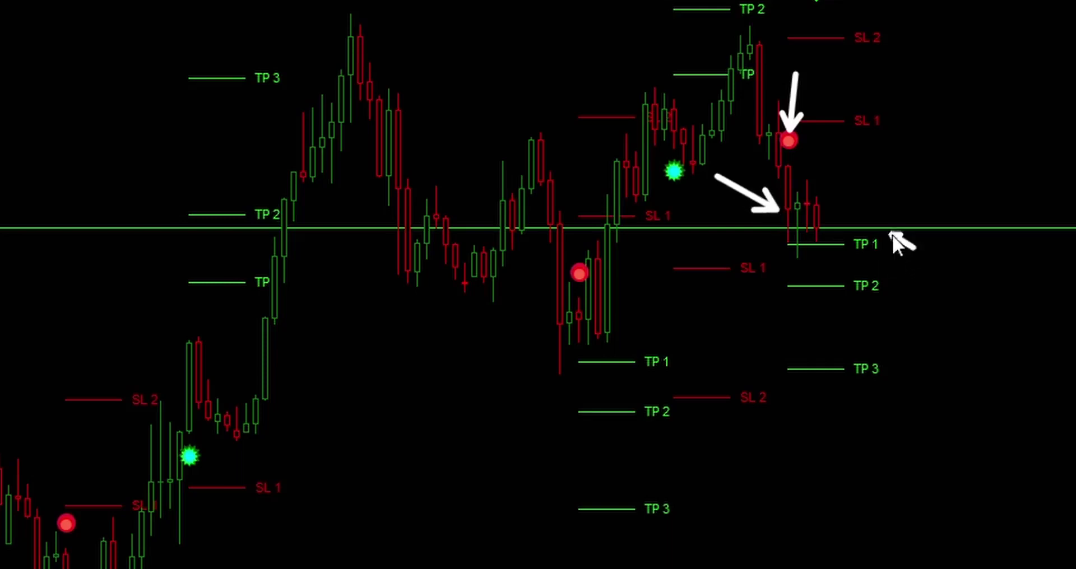